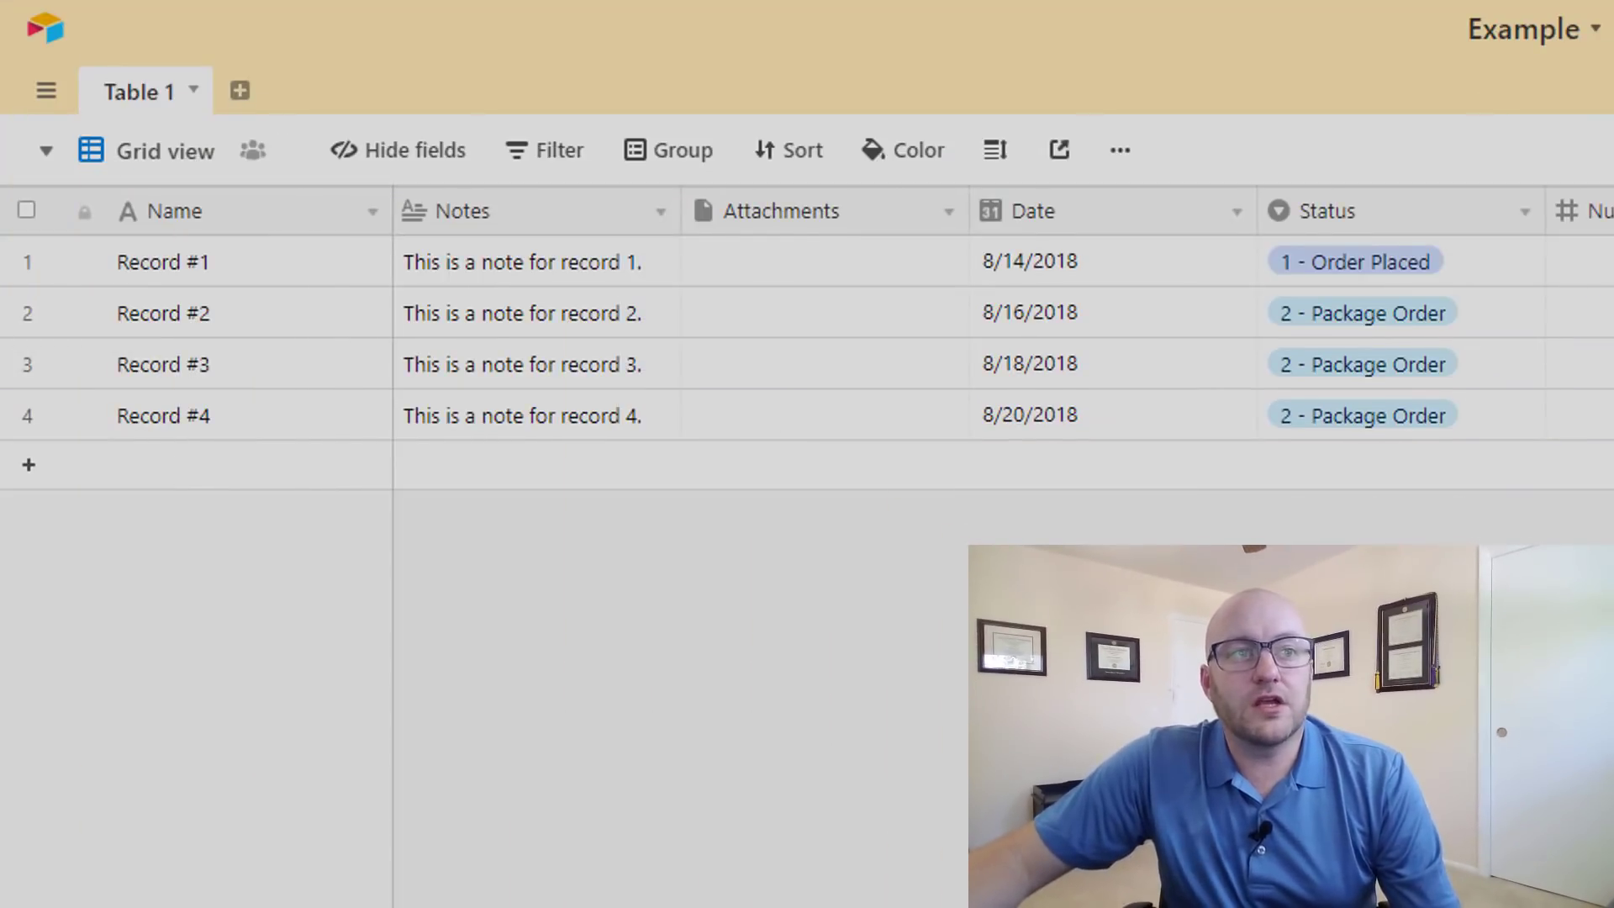
# Attach the Excel file to Record #2 and Word File.docx to Record #3
pyautogui.moveTo(126, 876); pyautogui.dragTo(812, 329)
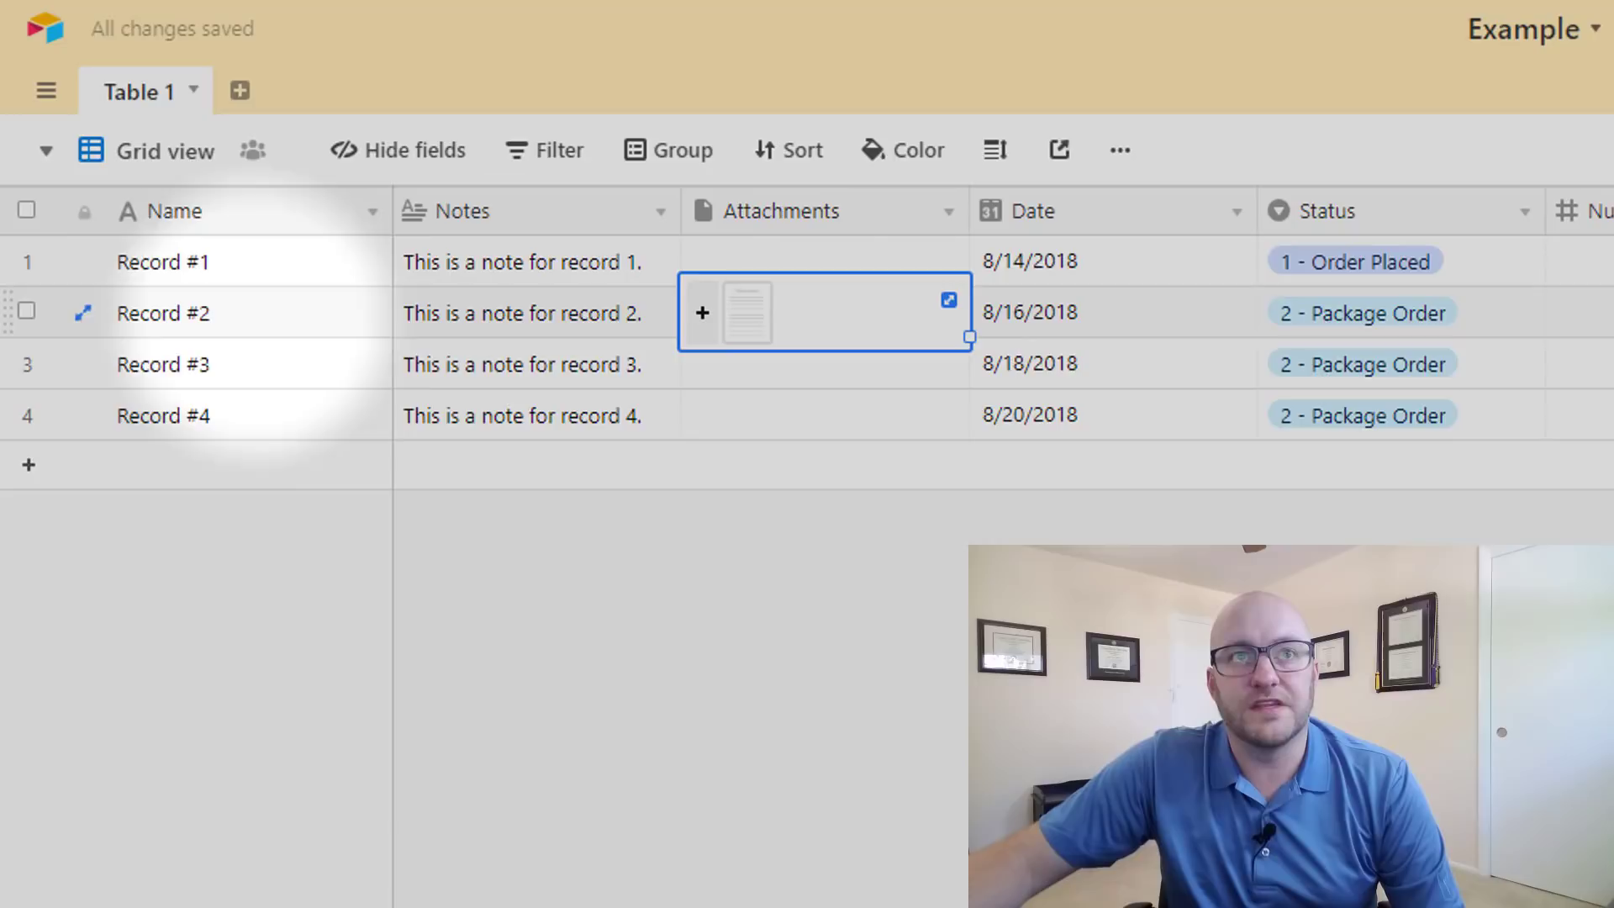
pyautogui.moveTo(66, 850); pyautogui.dragTo(731, 370)
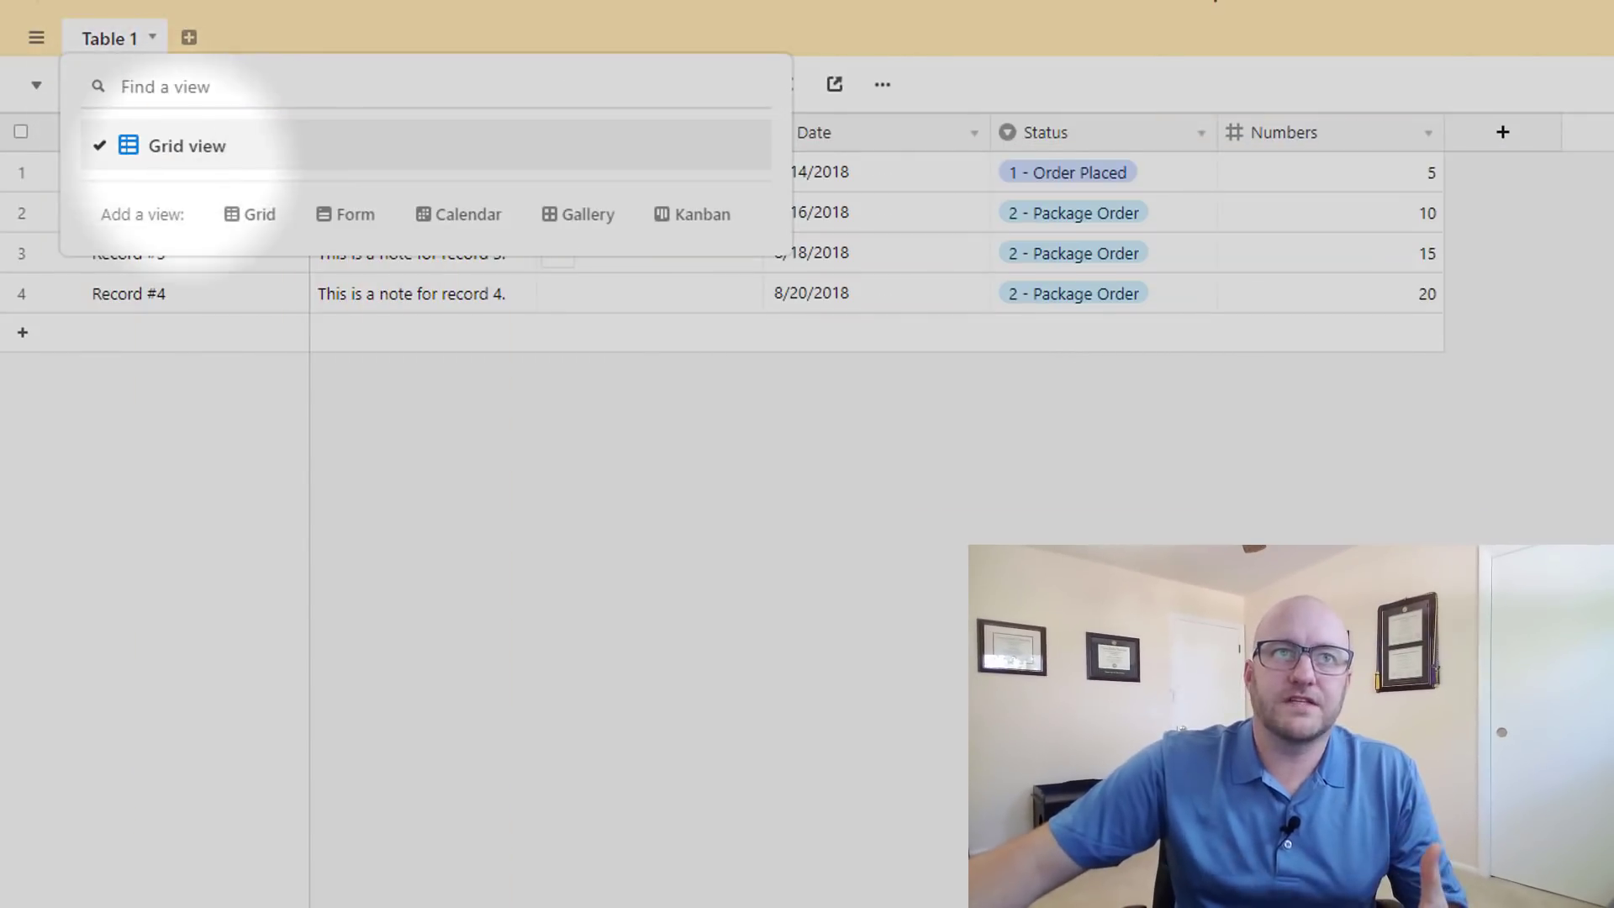
# Add a Calendar view that places records by their Date field, then return to Grid view
pyautogui.moveTo(252, 213)
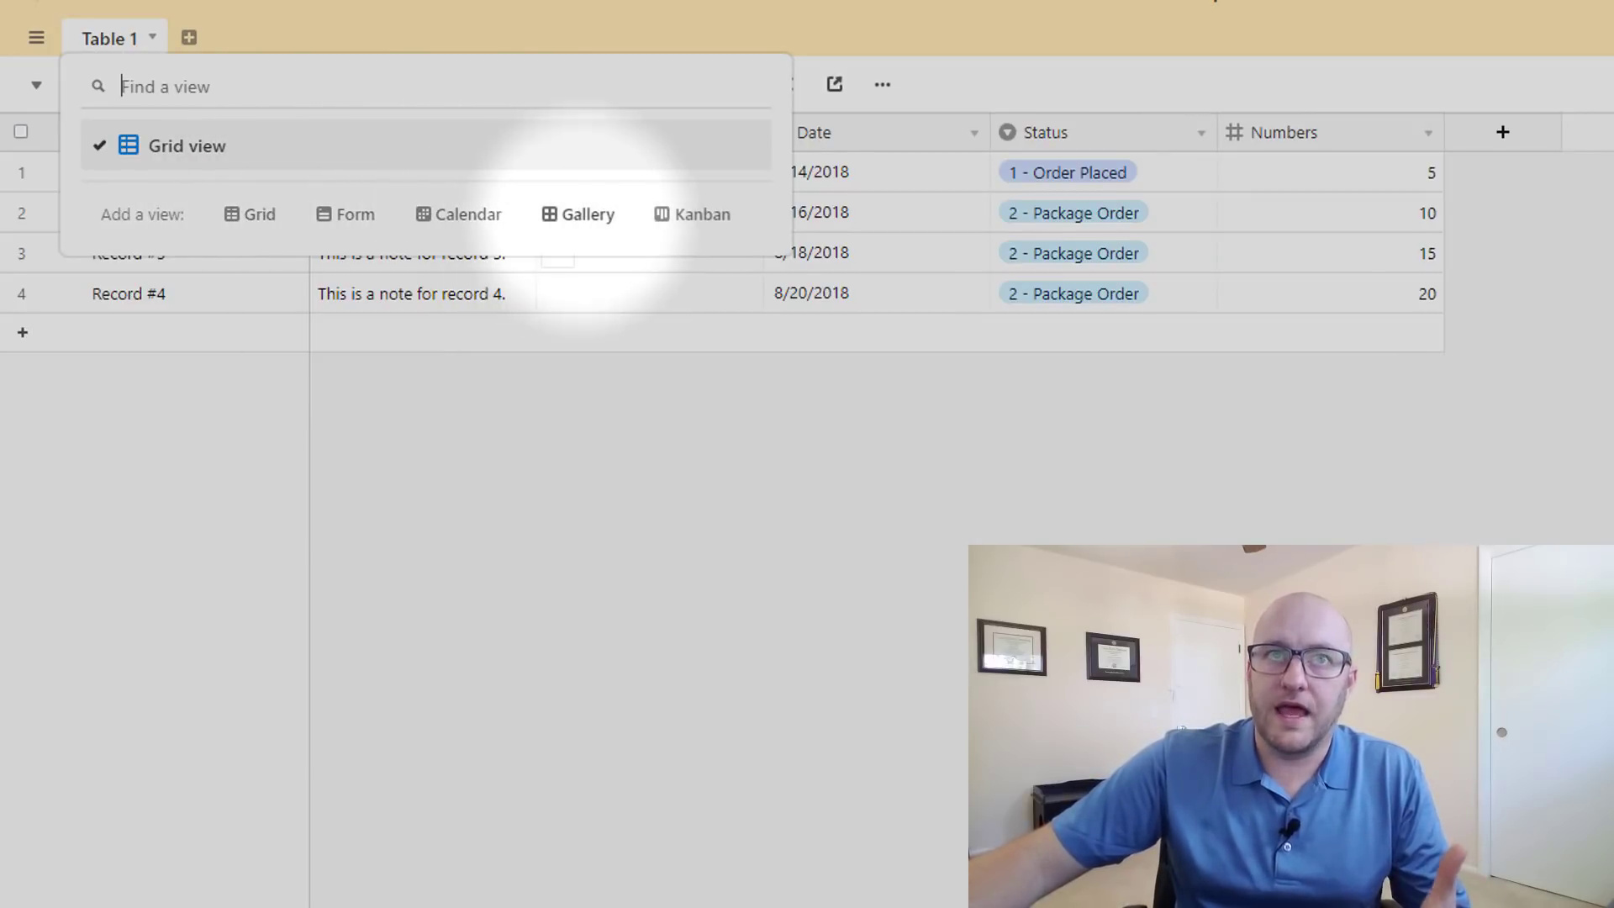
pyautogui.moveTo(702, 215)
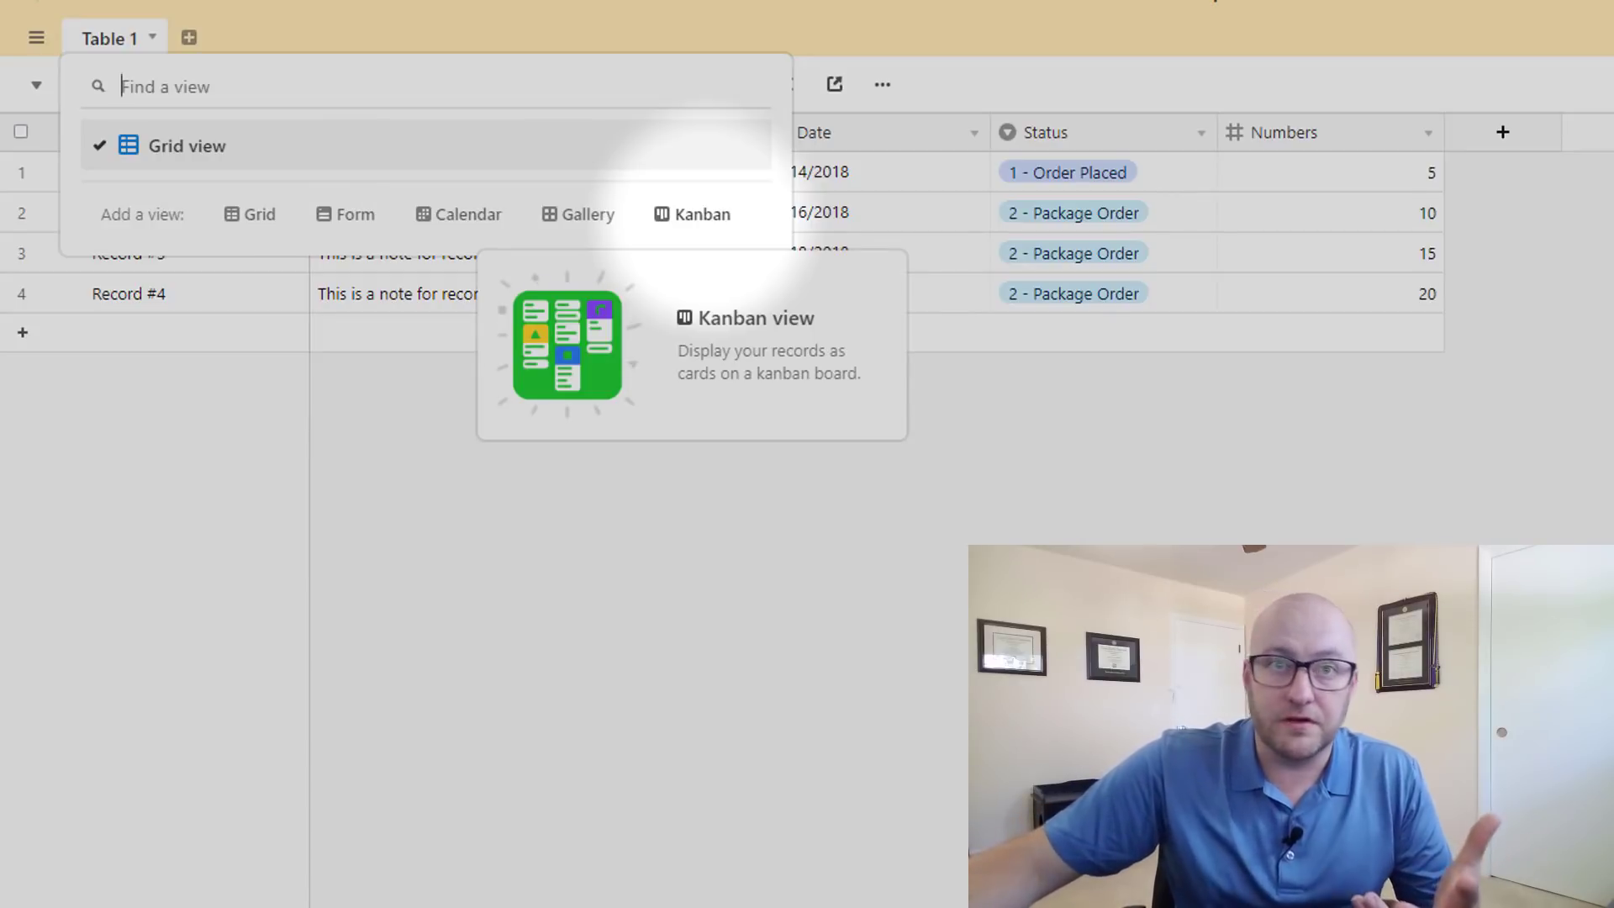
pyautogui.click(469, 215)
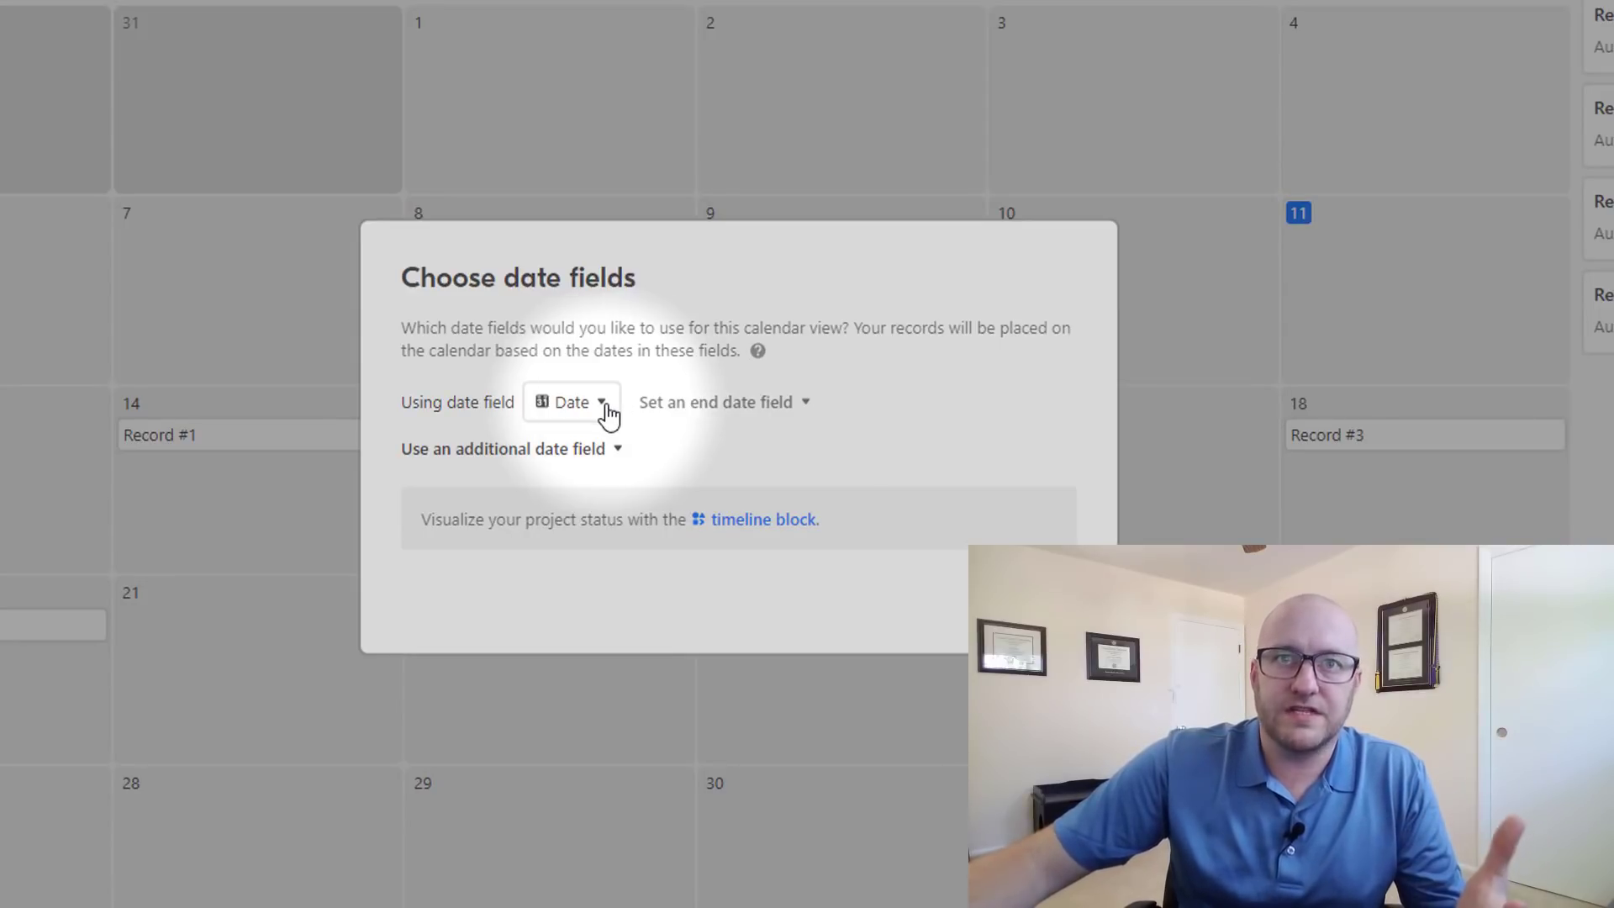
pyautogui.click(606, 411)
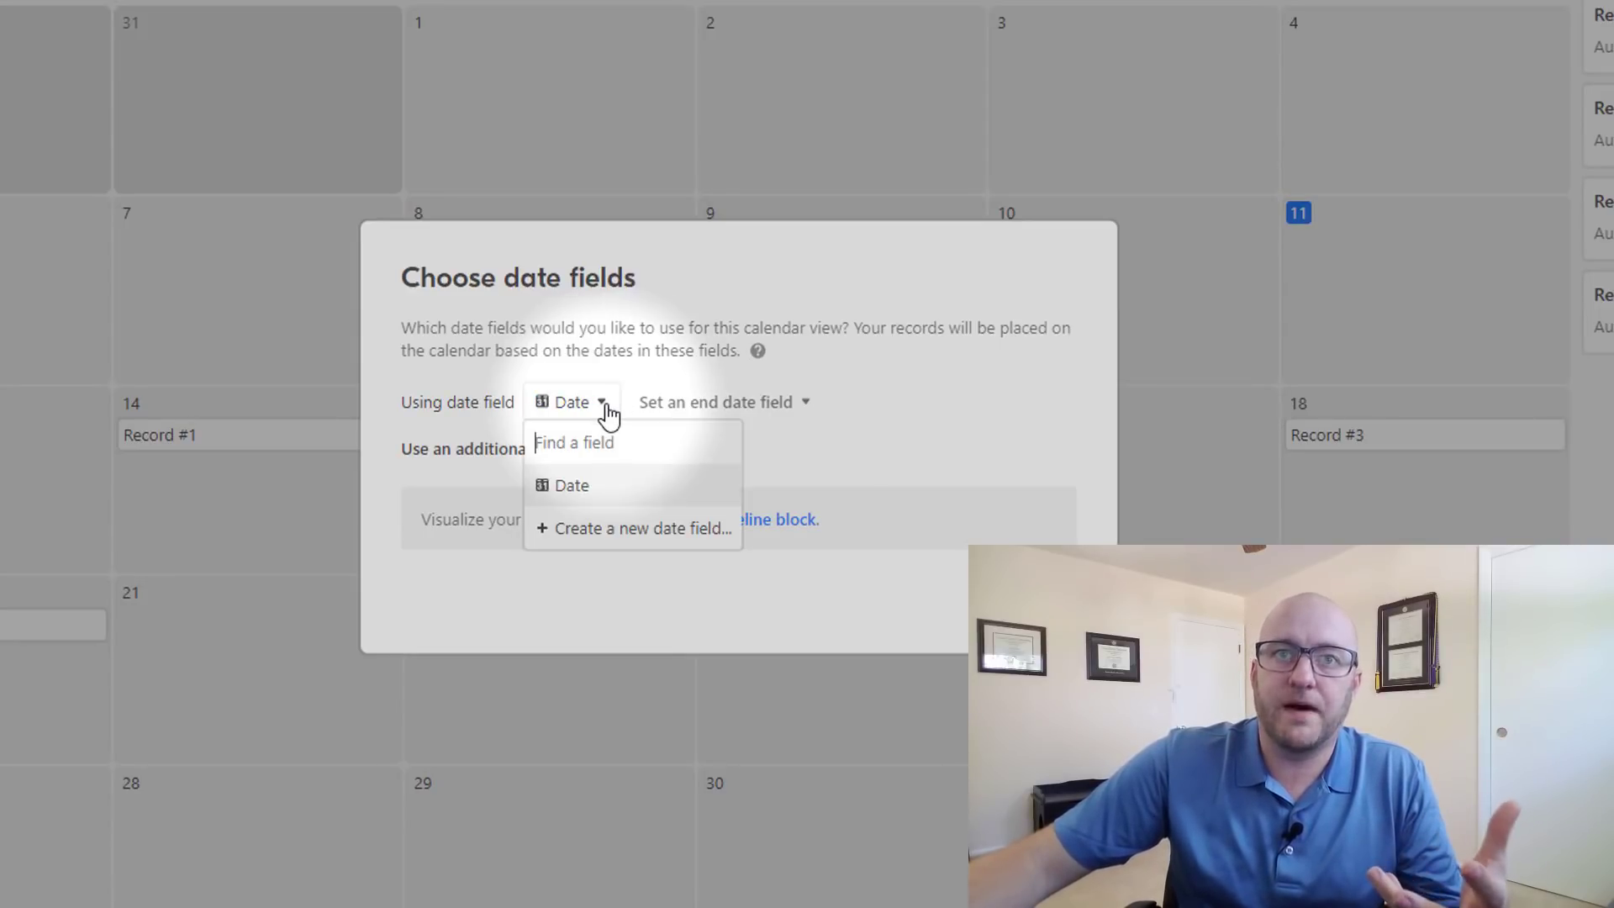
pyautogui.click(595, 488)
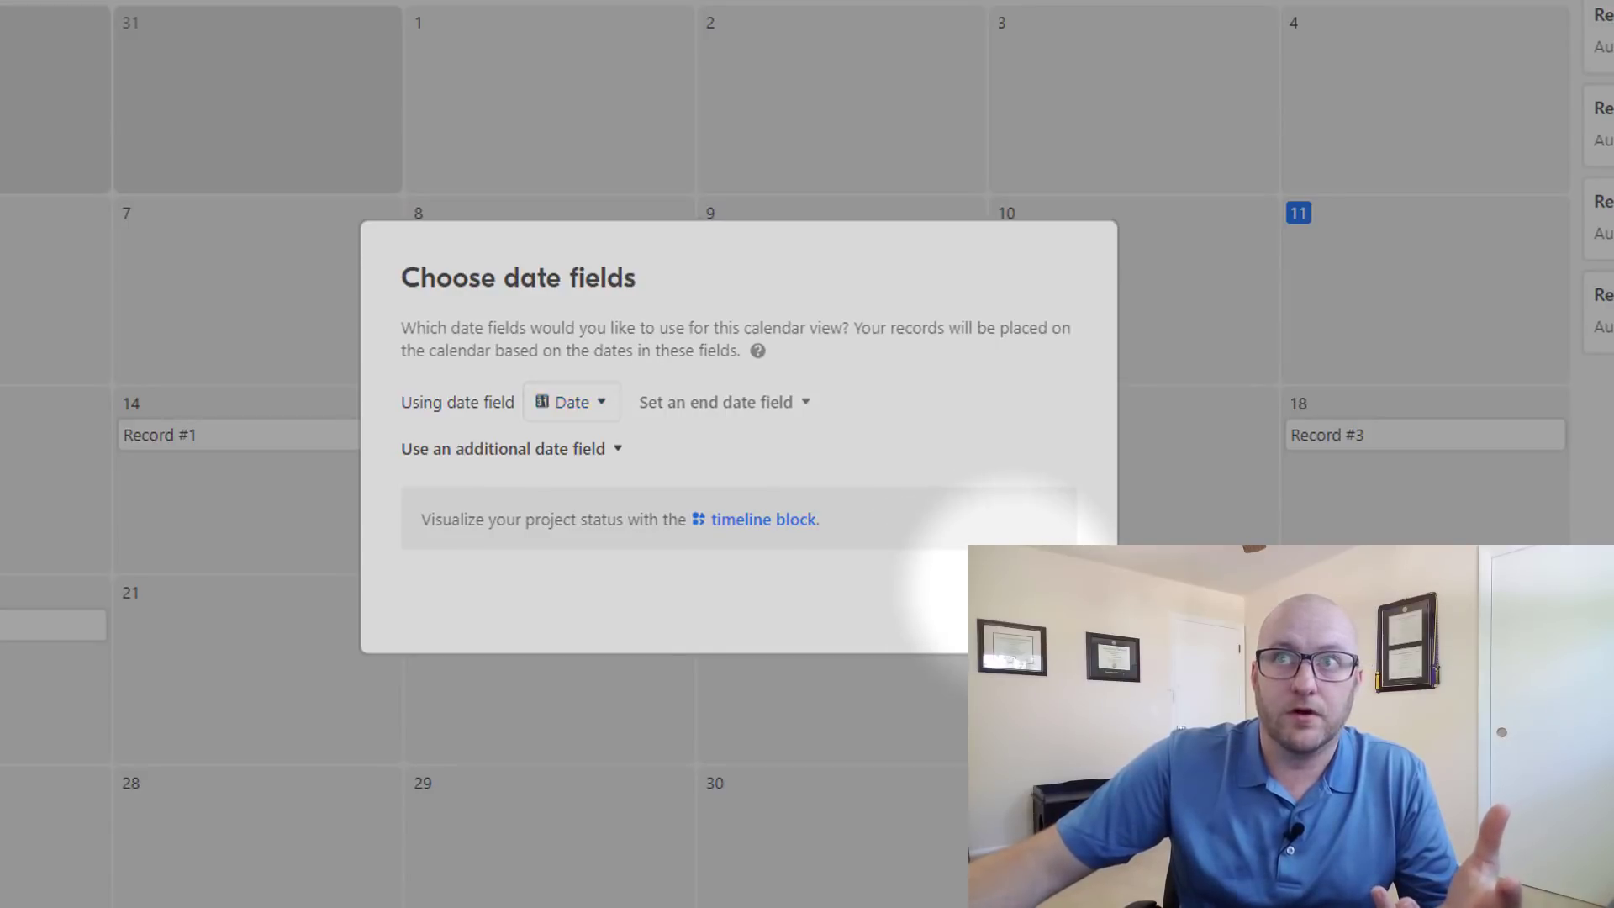
pyautogui.click(1022, 599)
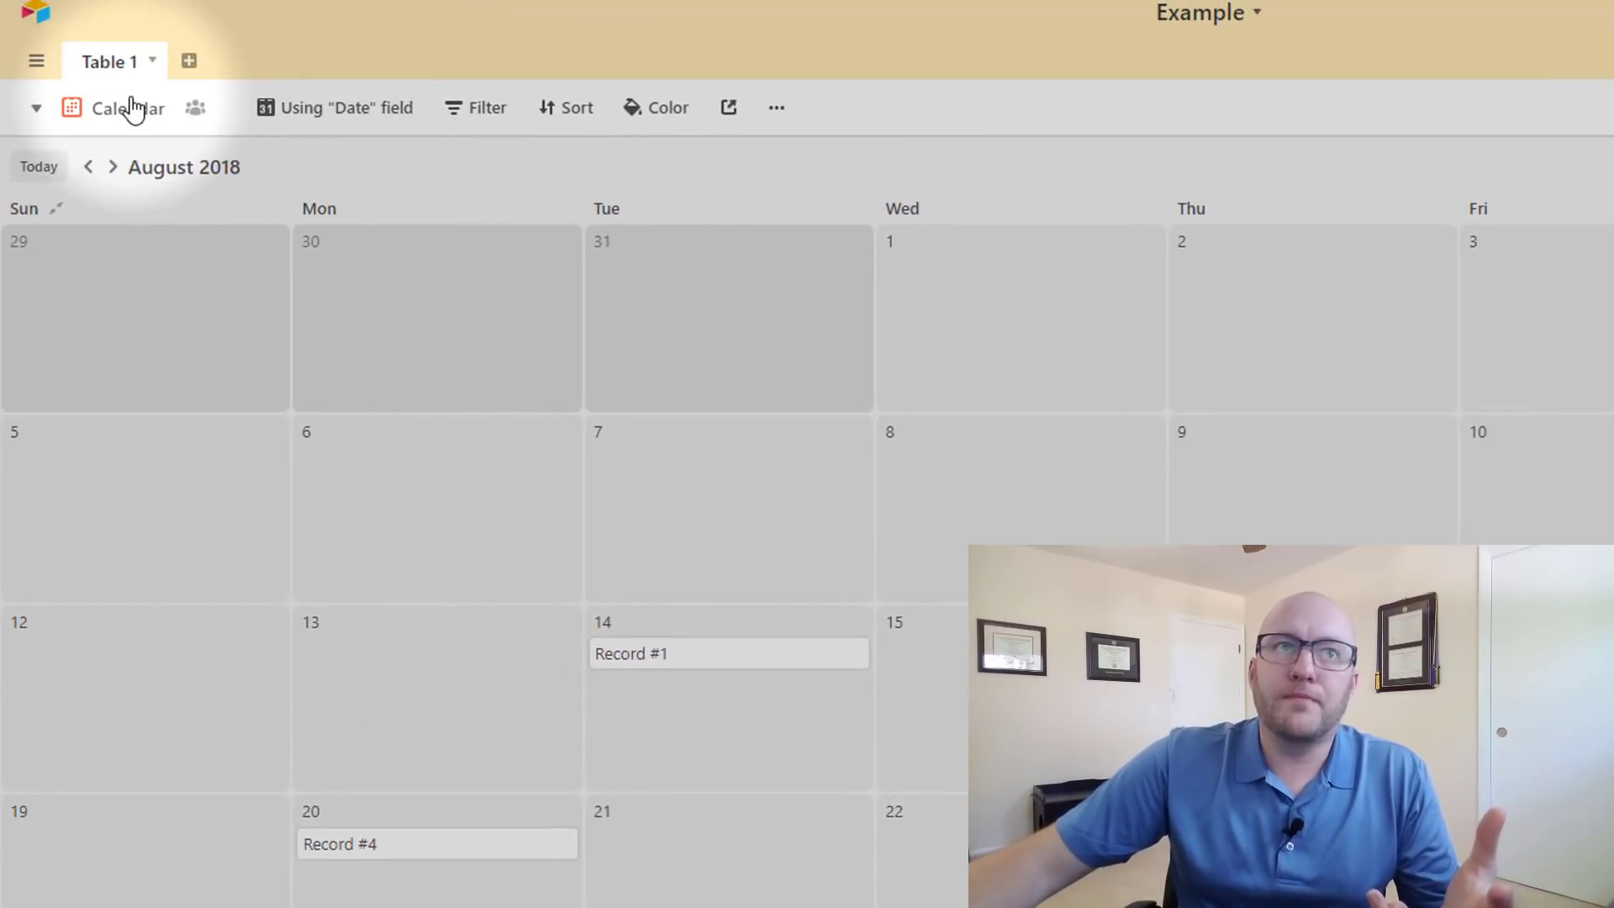
pyautogui.click(133, 108)
pyautogui.click(168, 172)
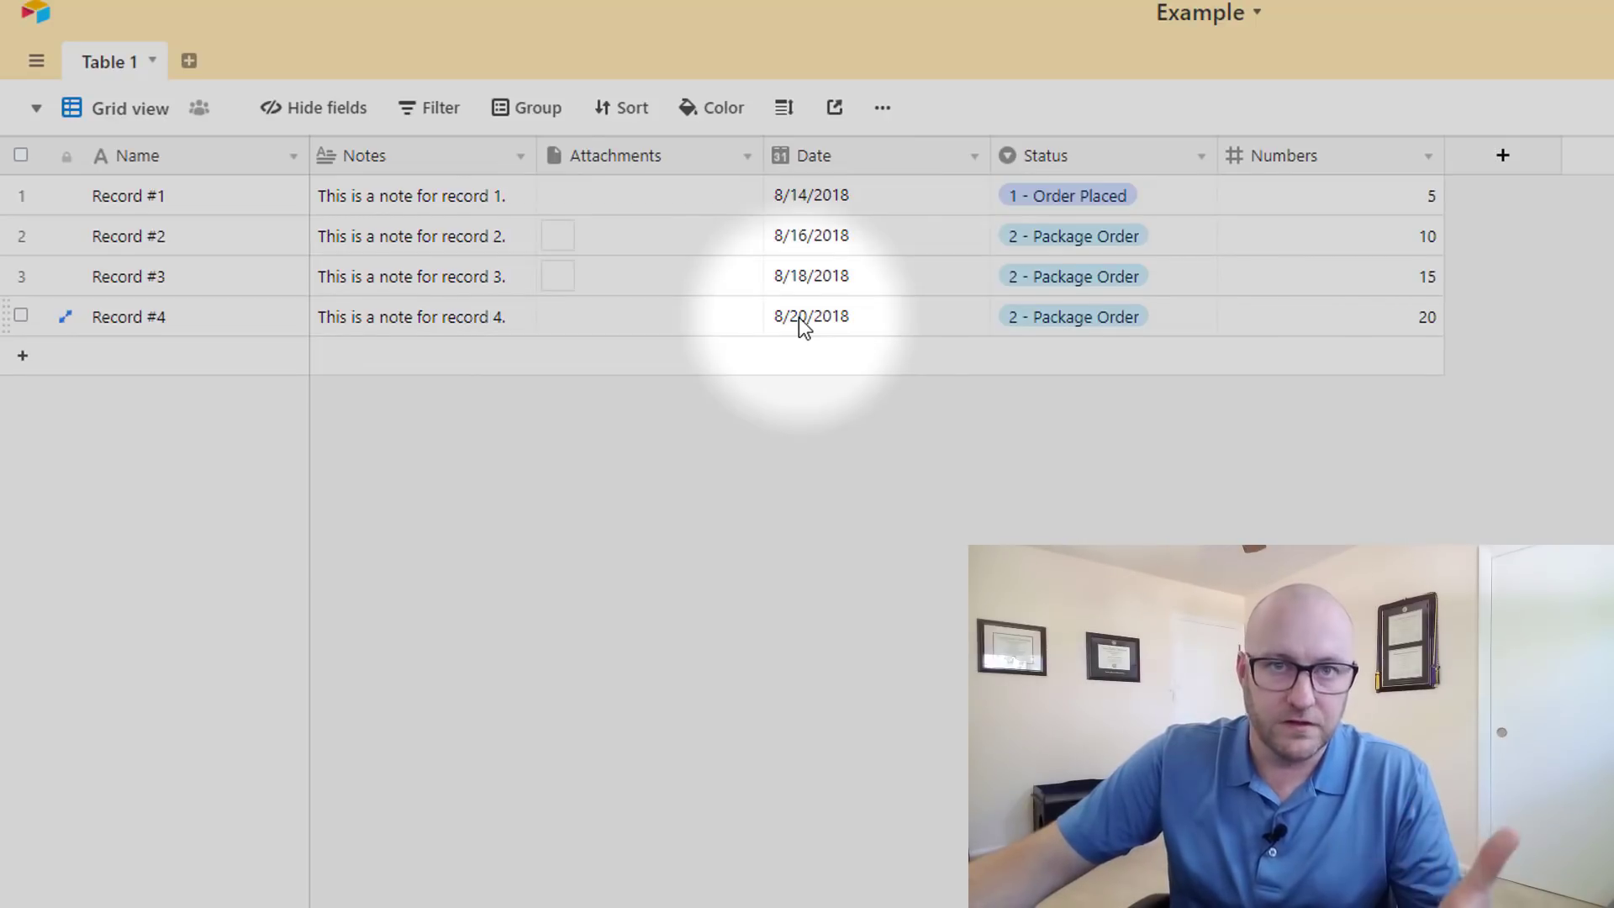
# In the Calendar view, move Record #4 to August 15 and another record to August 17
pyautogui.click(128, 125)
pyautogui.click(158, 220)
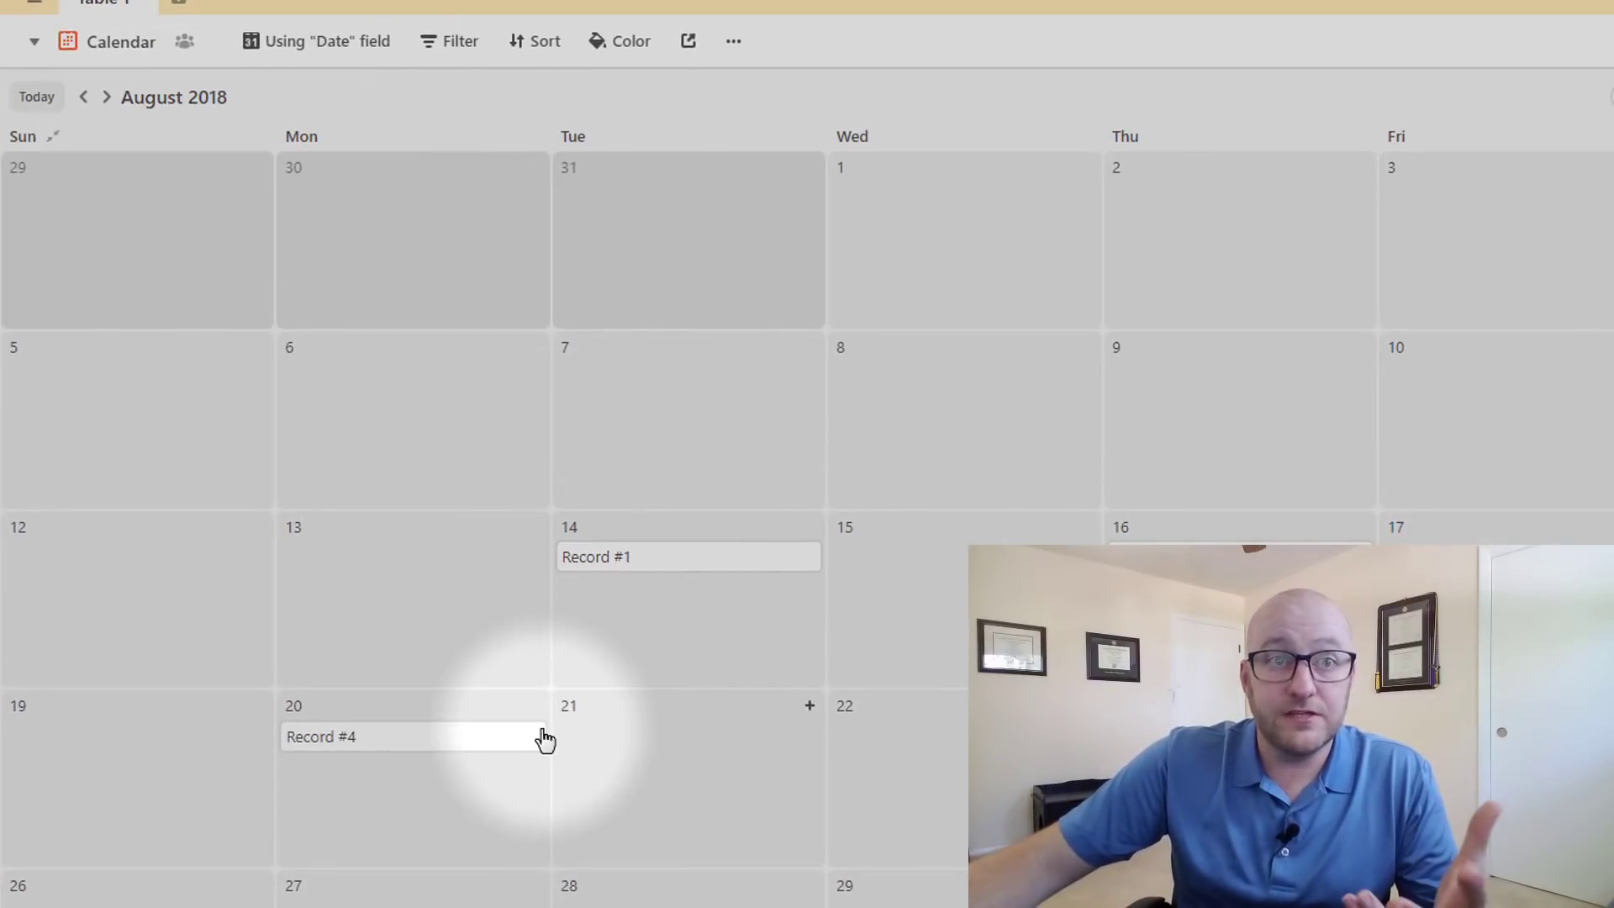
pyautogui.moveTo(544, 746); pyautogui.dragTo(1043, 559)
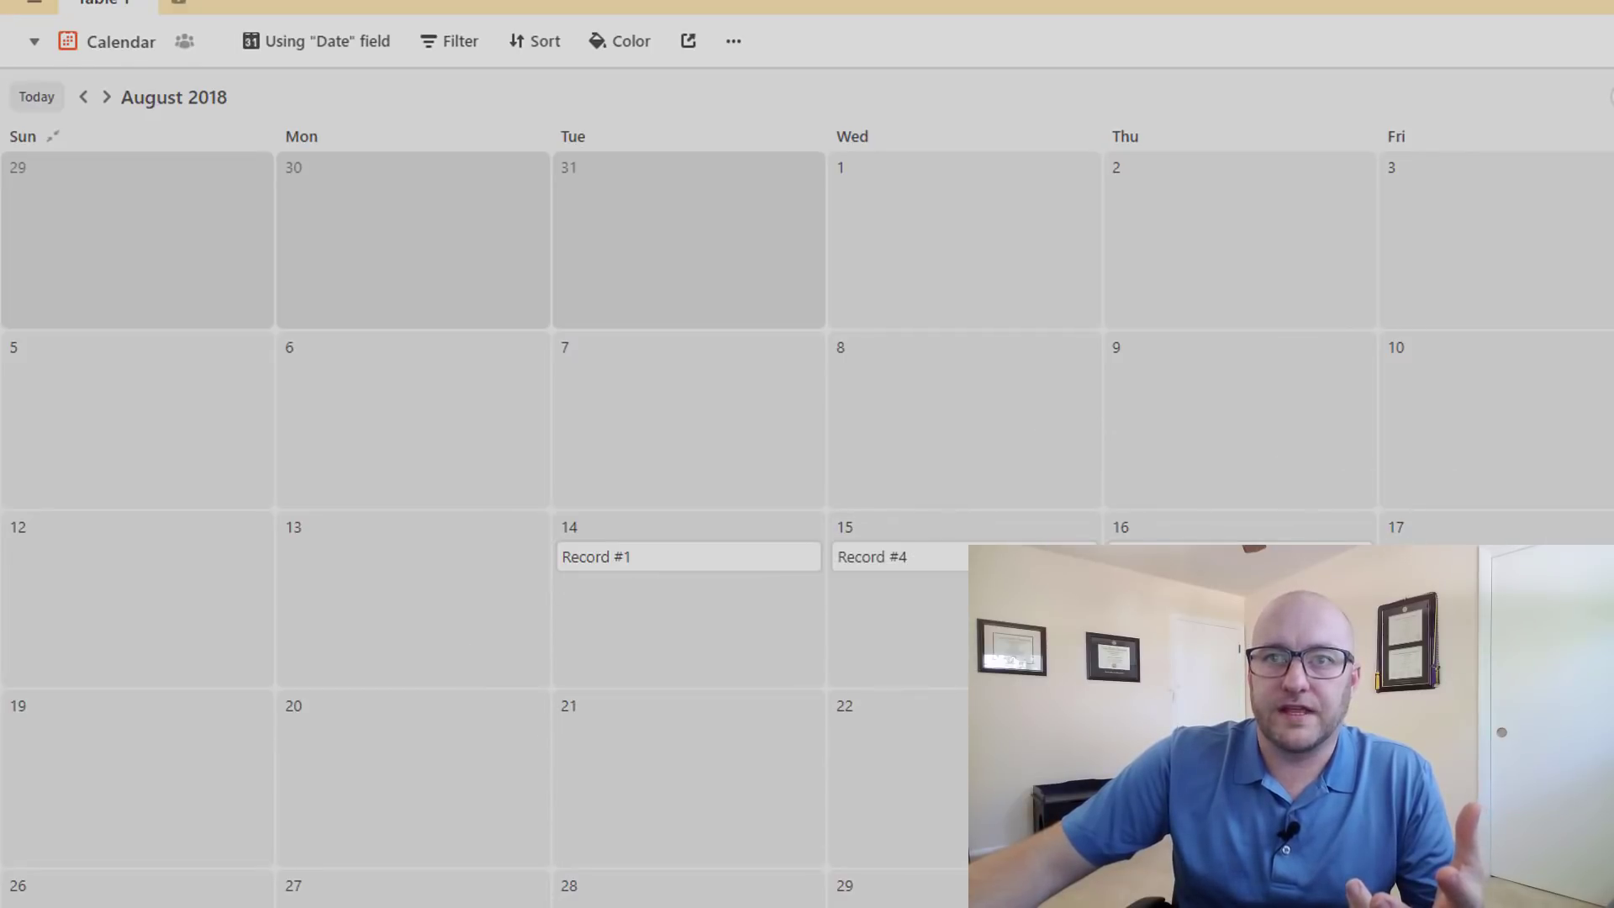
pyautogui.moveTo(1245, 559); pyautogui.dragTo(1496, 538)
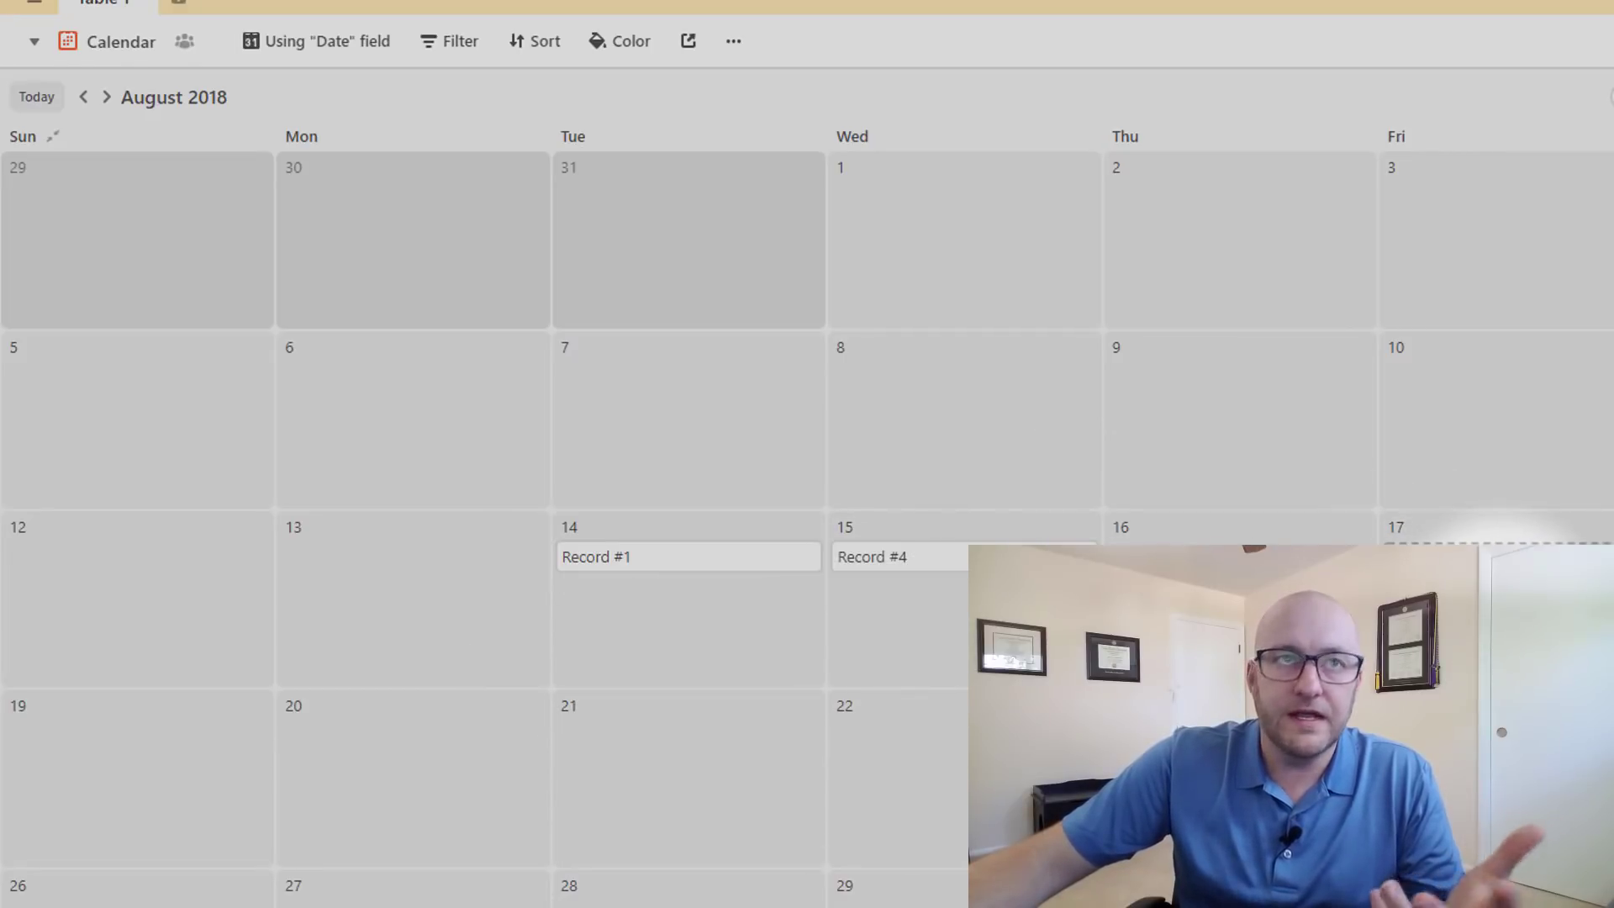
pyautogui.click(118, 41)
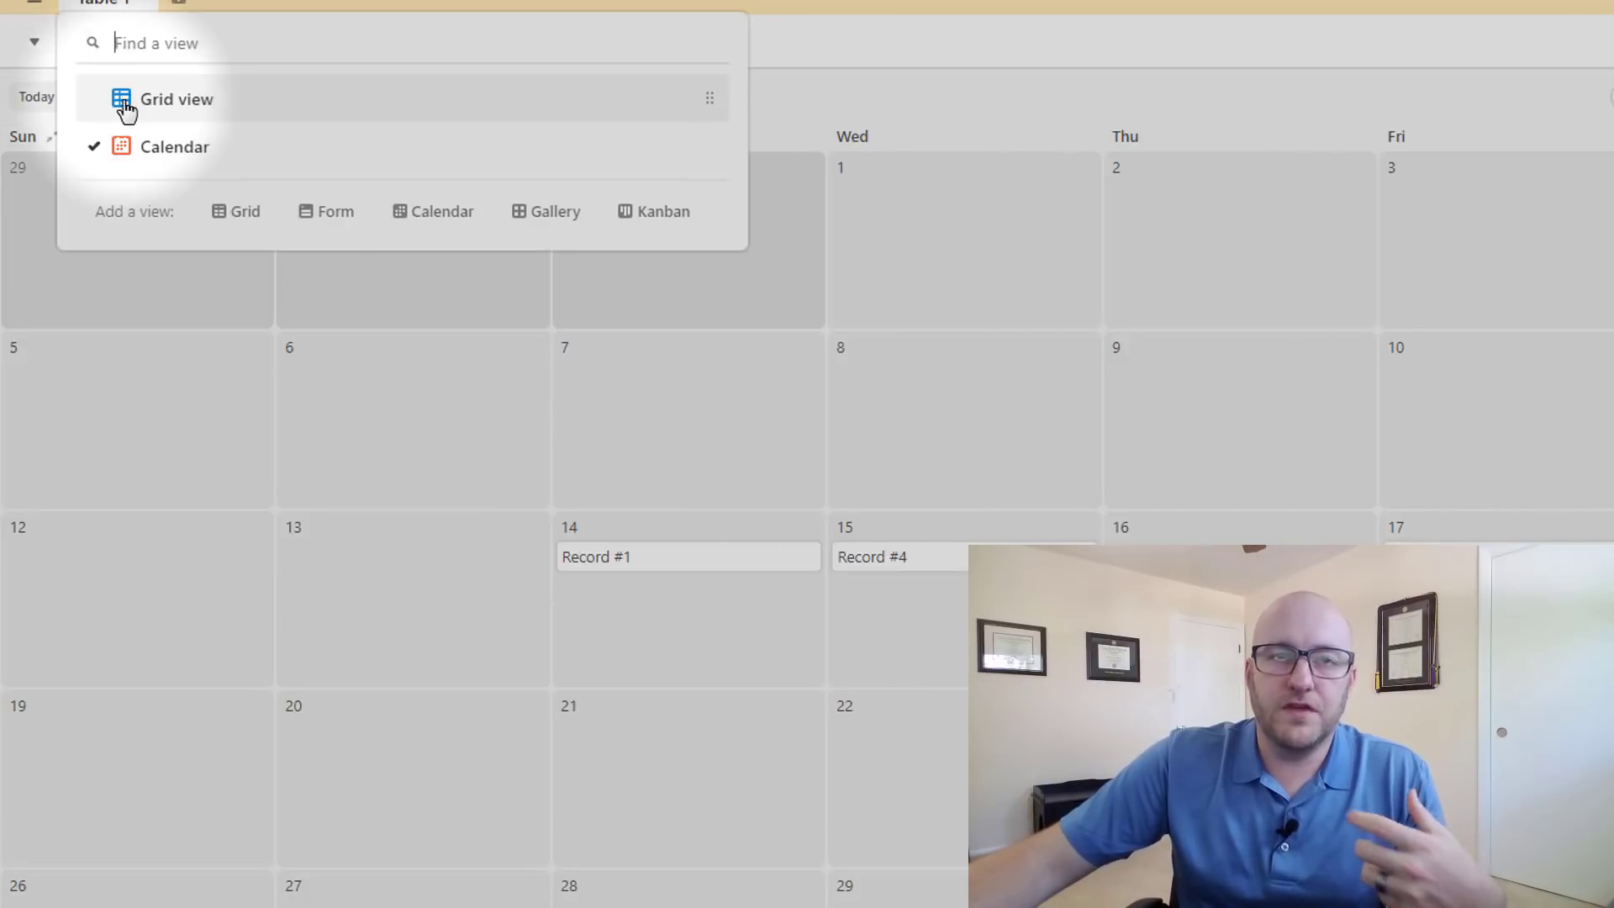
pyautogui.click(129, 109)
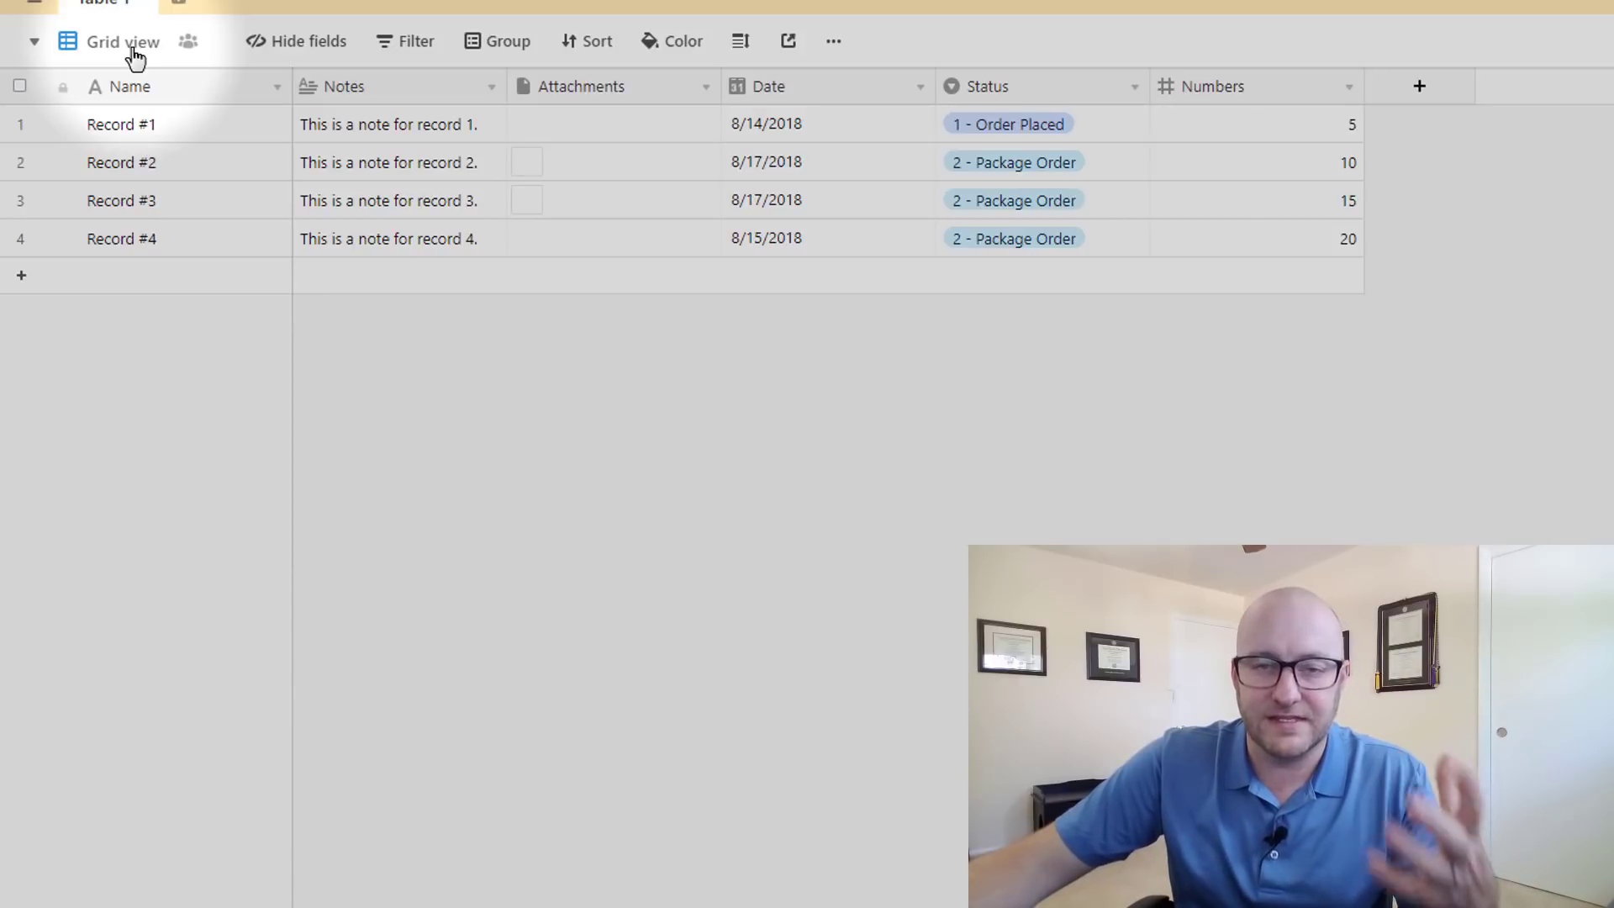
# Review the Status field's type and its three order-stage choices without changing them
pyautogui.click(135, 59)
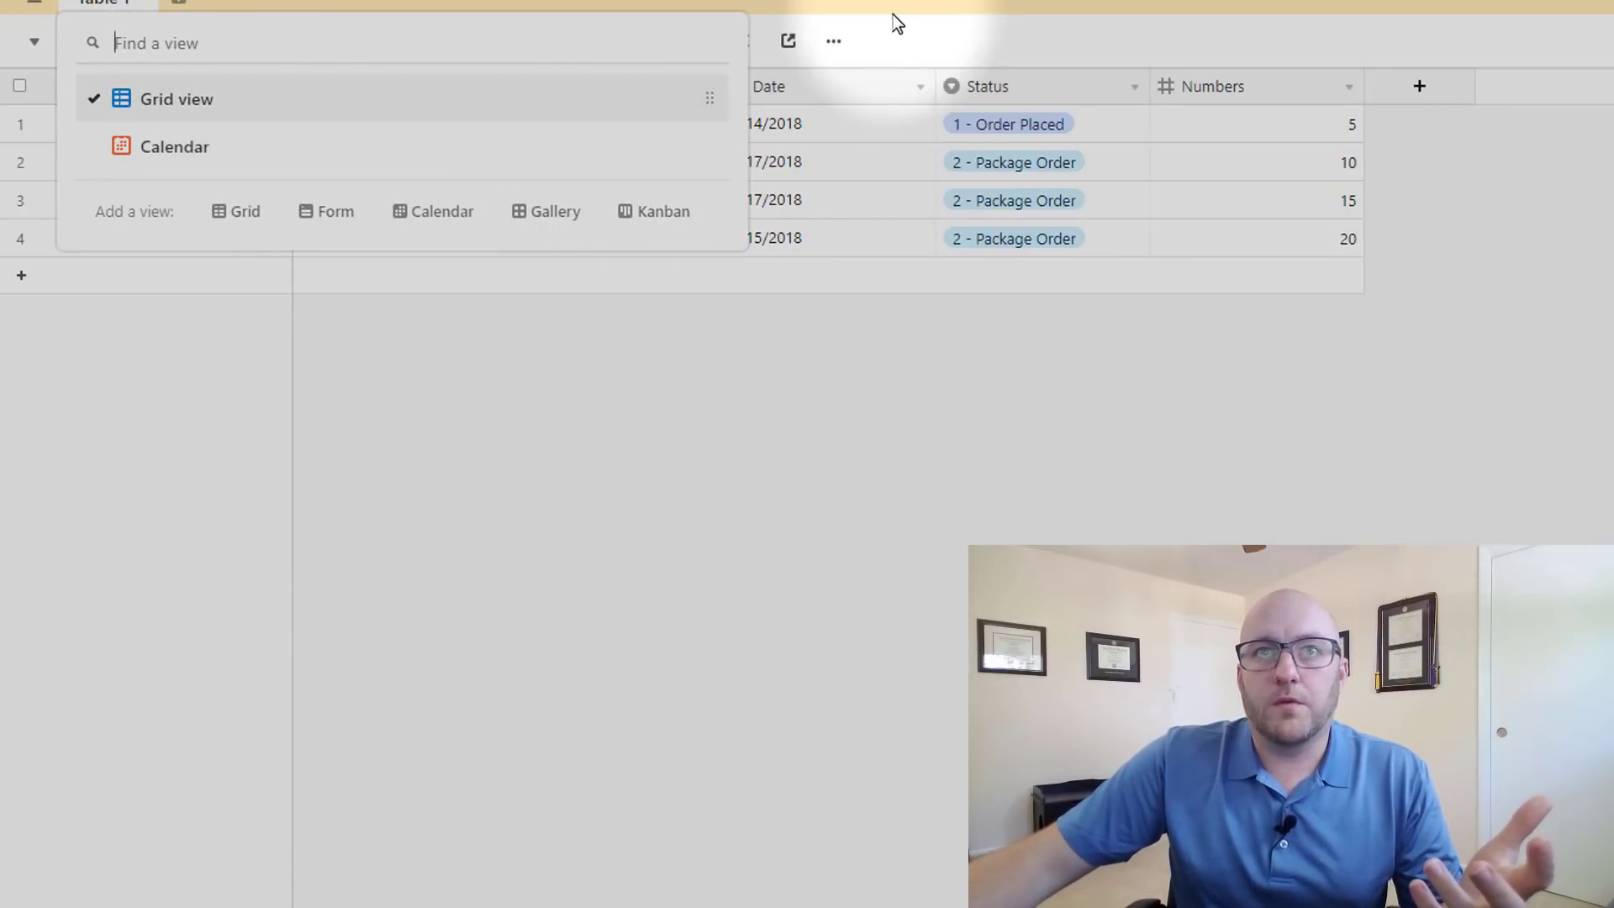
pyautogui.click(930, 54)
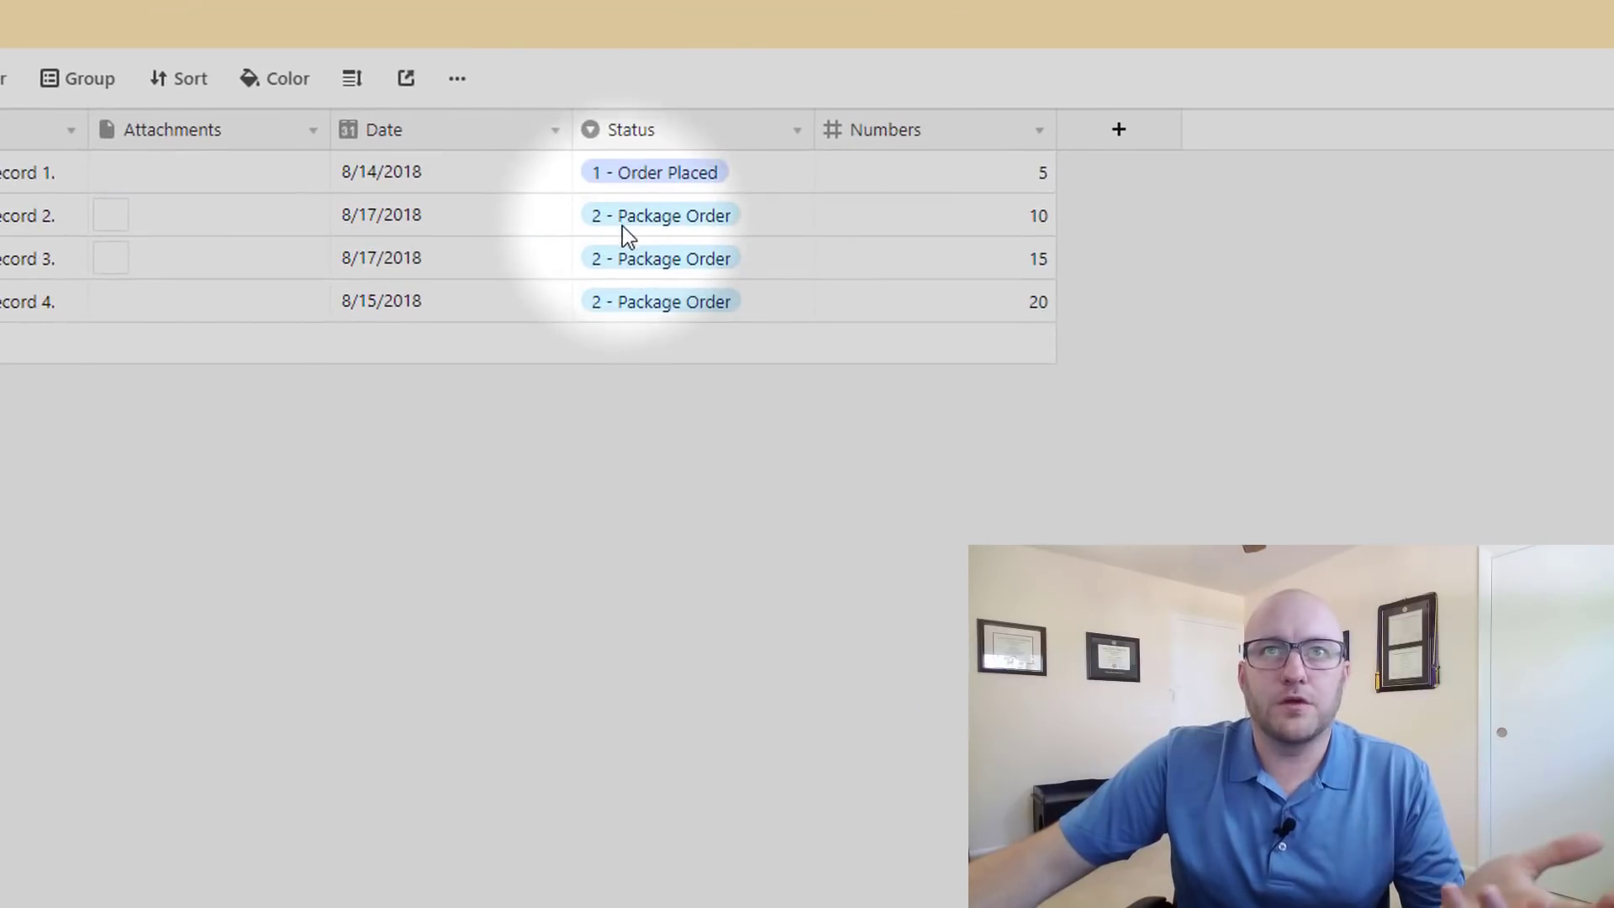
pyautogui.click(821, 127)
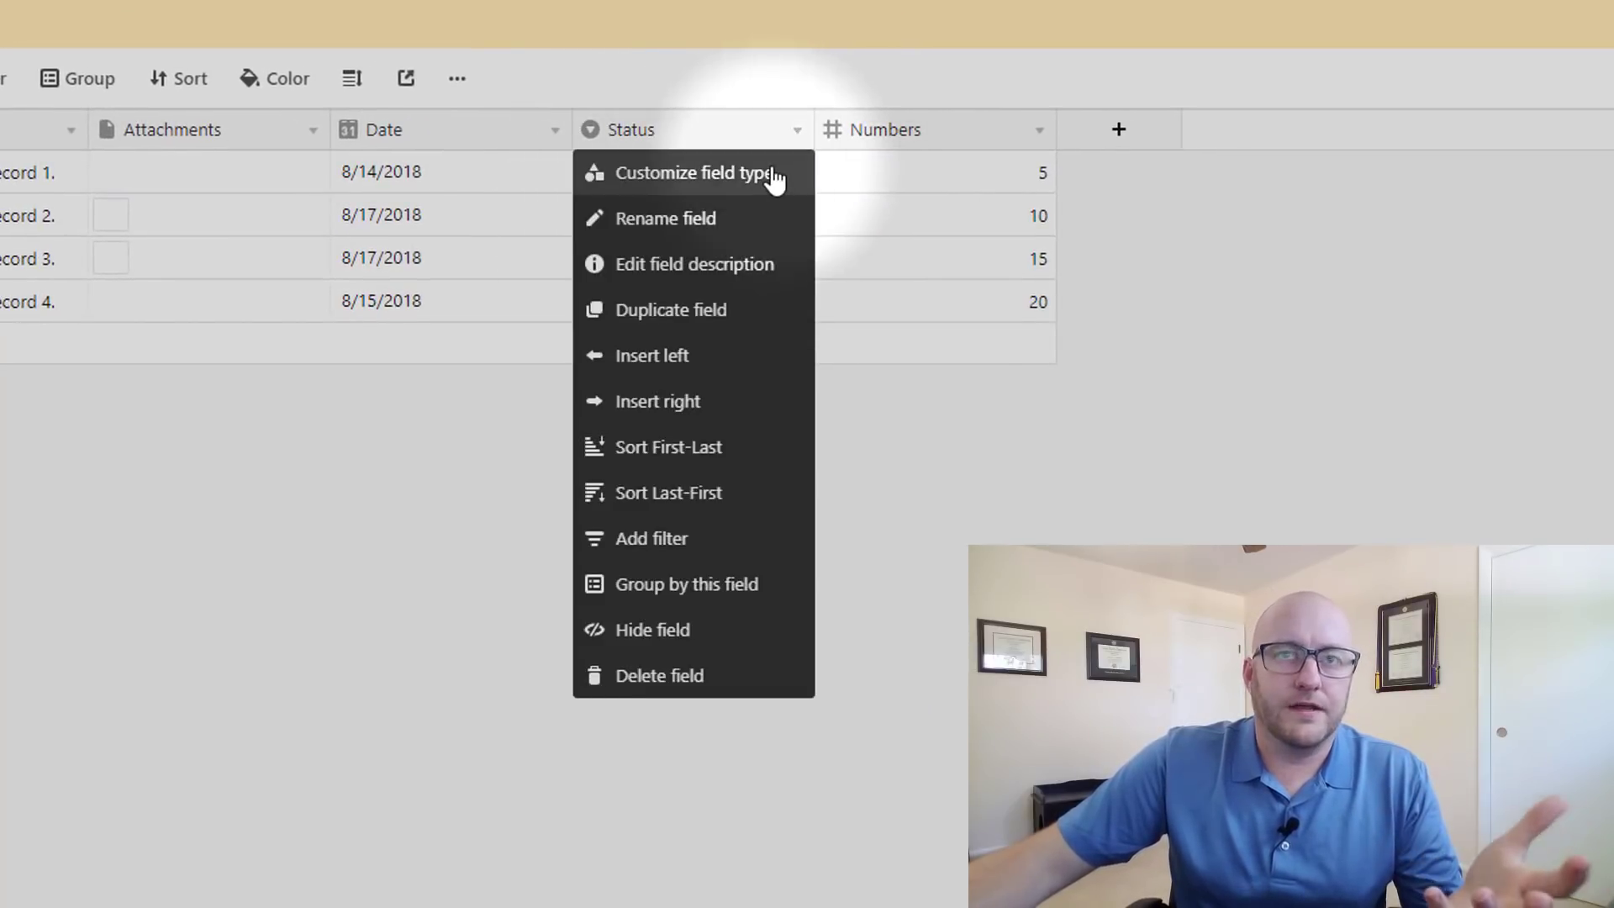
pyautogui.click(776, 174)
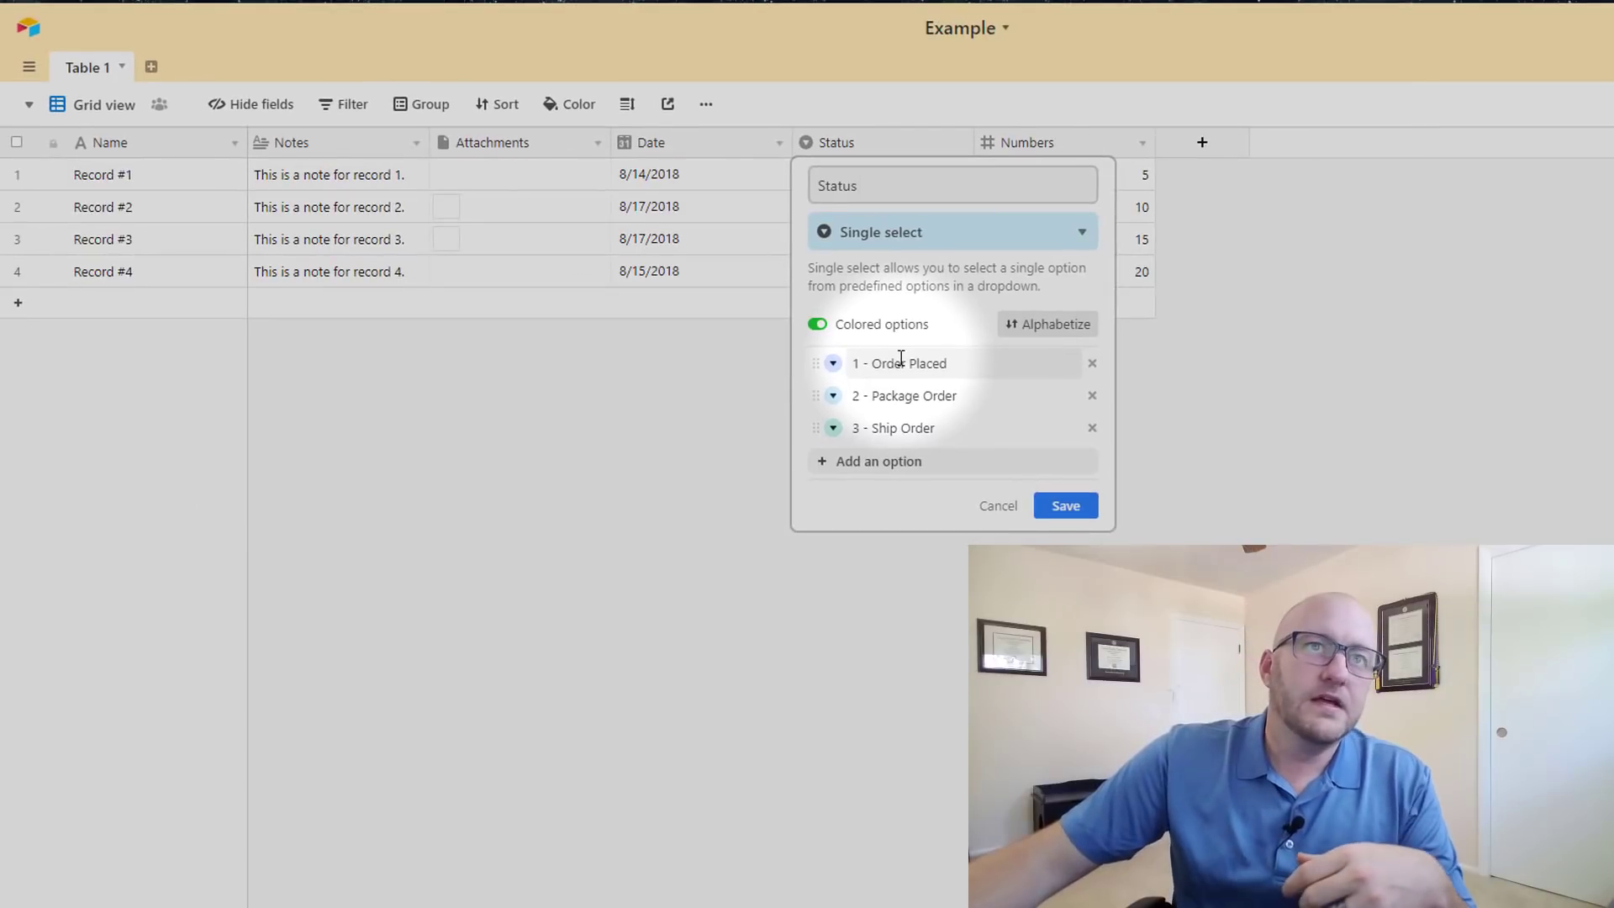
pyautogui.press('Return')
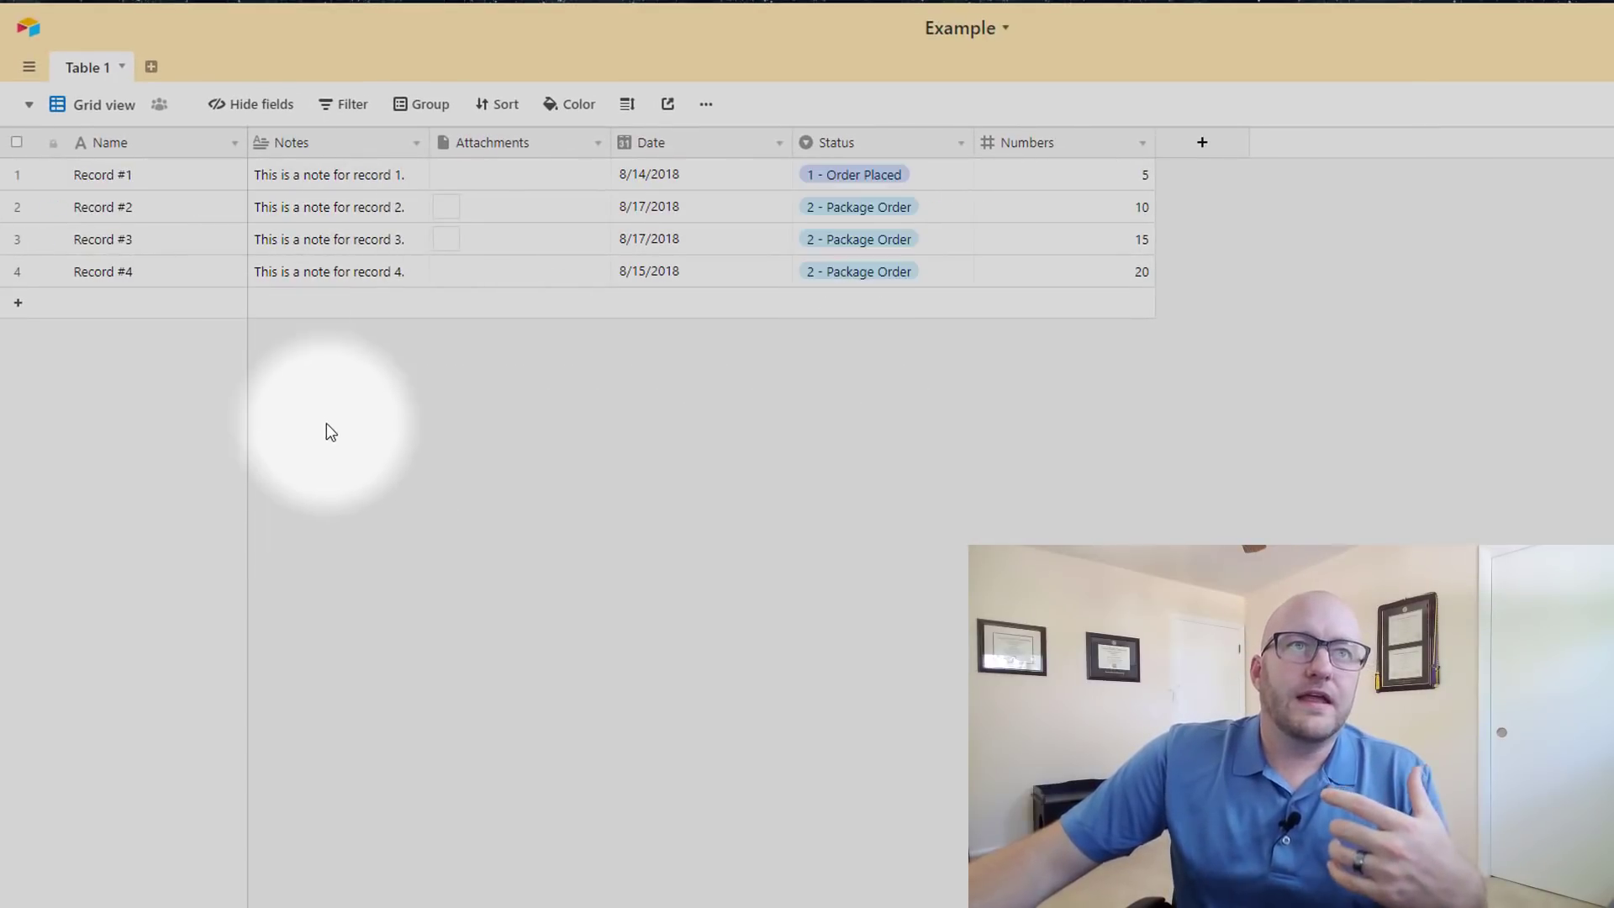
pyautogui.click(80, 109)
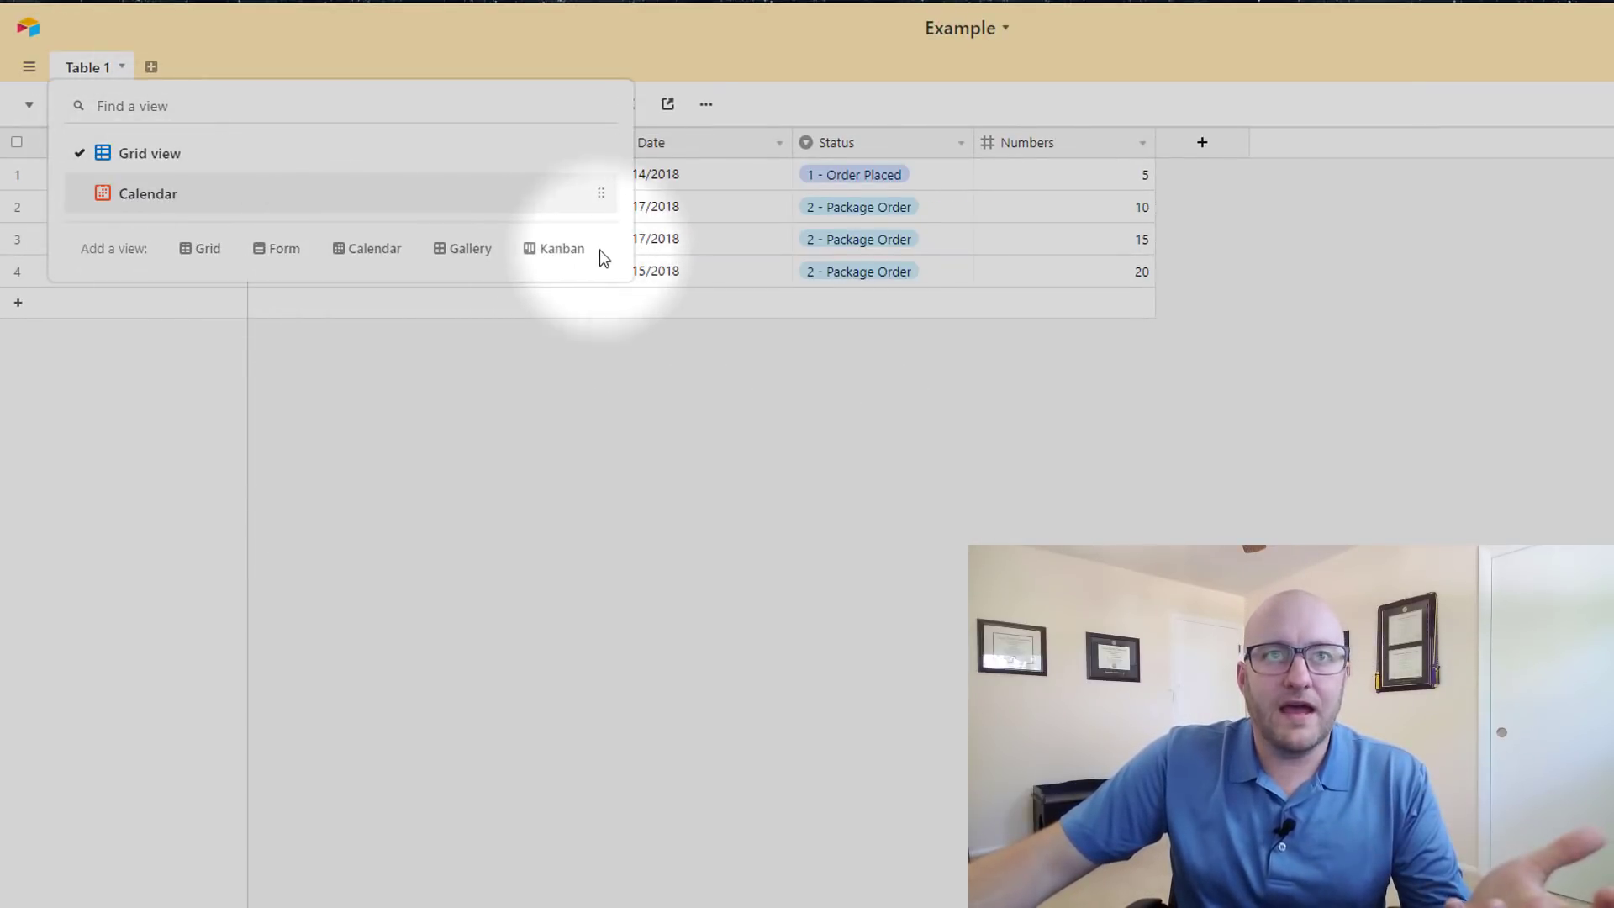
# Add a Kanban view stacked by Status and move Record #2 into 3 - Ship Order
pyautogui.click(563, 252)
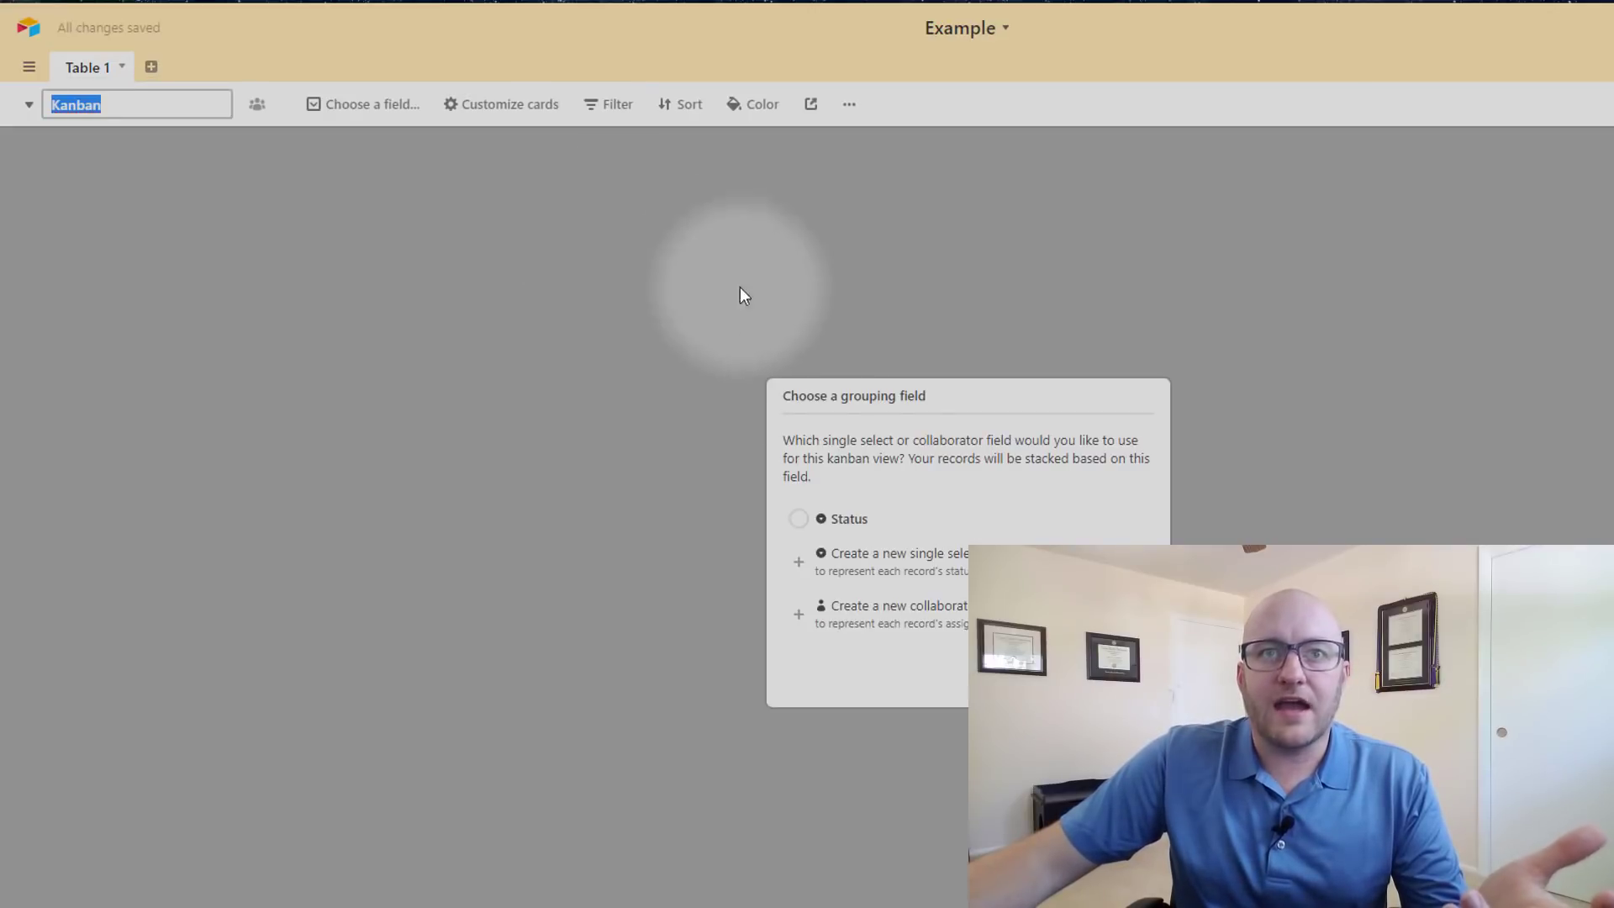
pyautogui.click(835, 526)
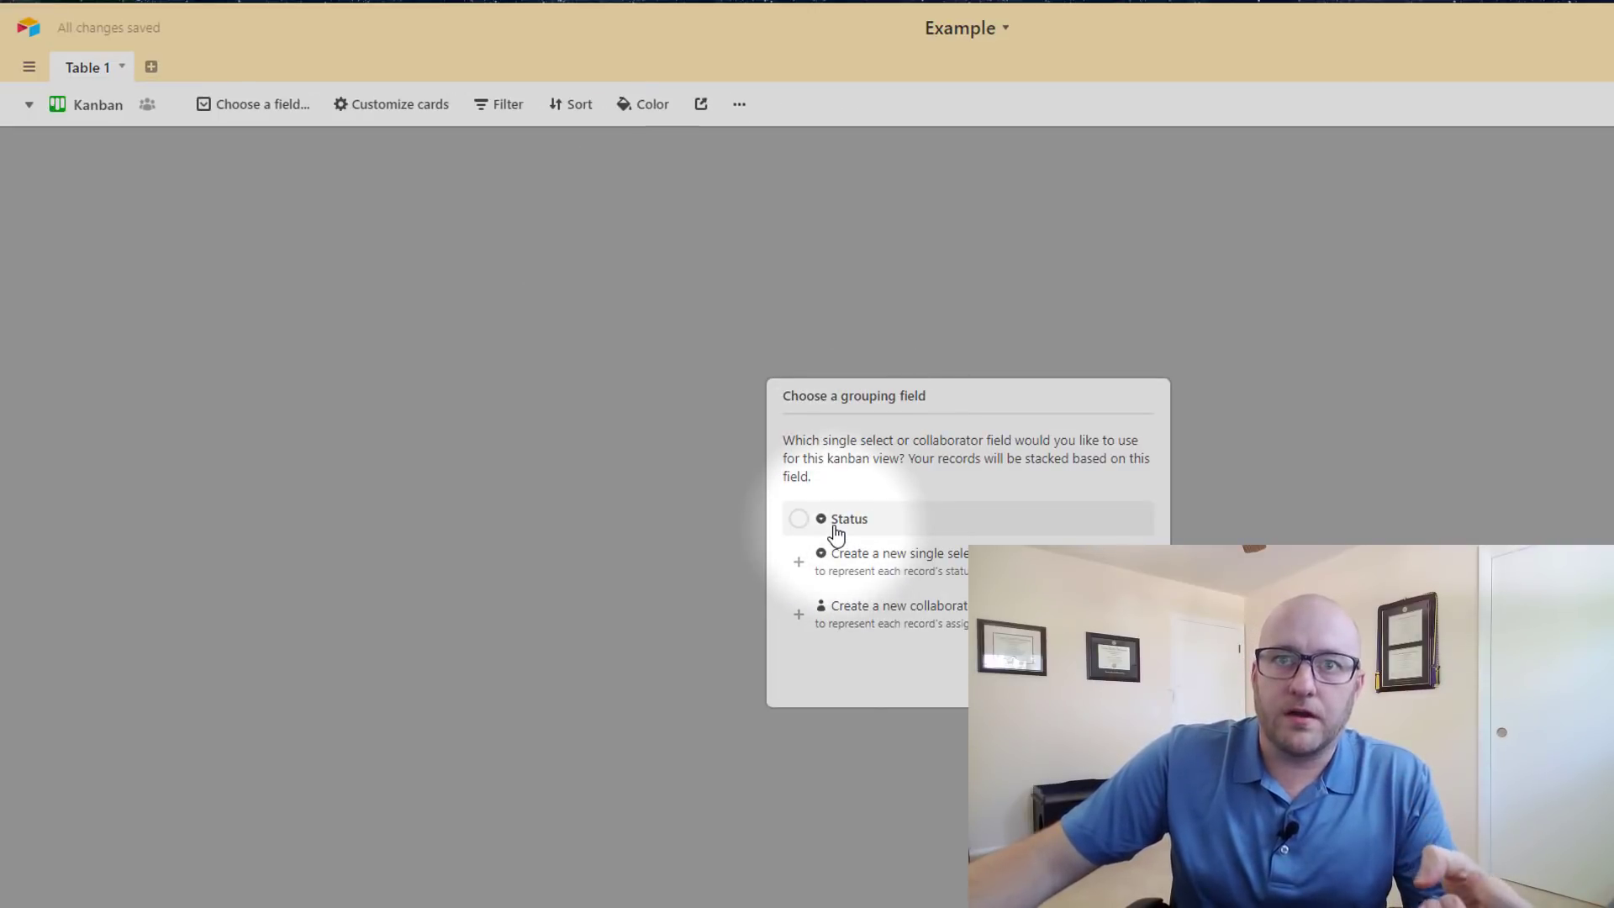
pyautogui.click(659, 428)
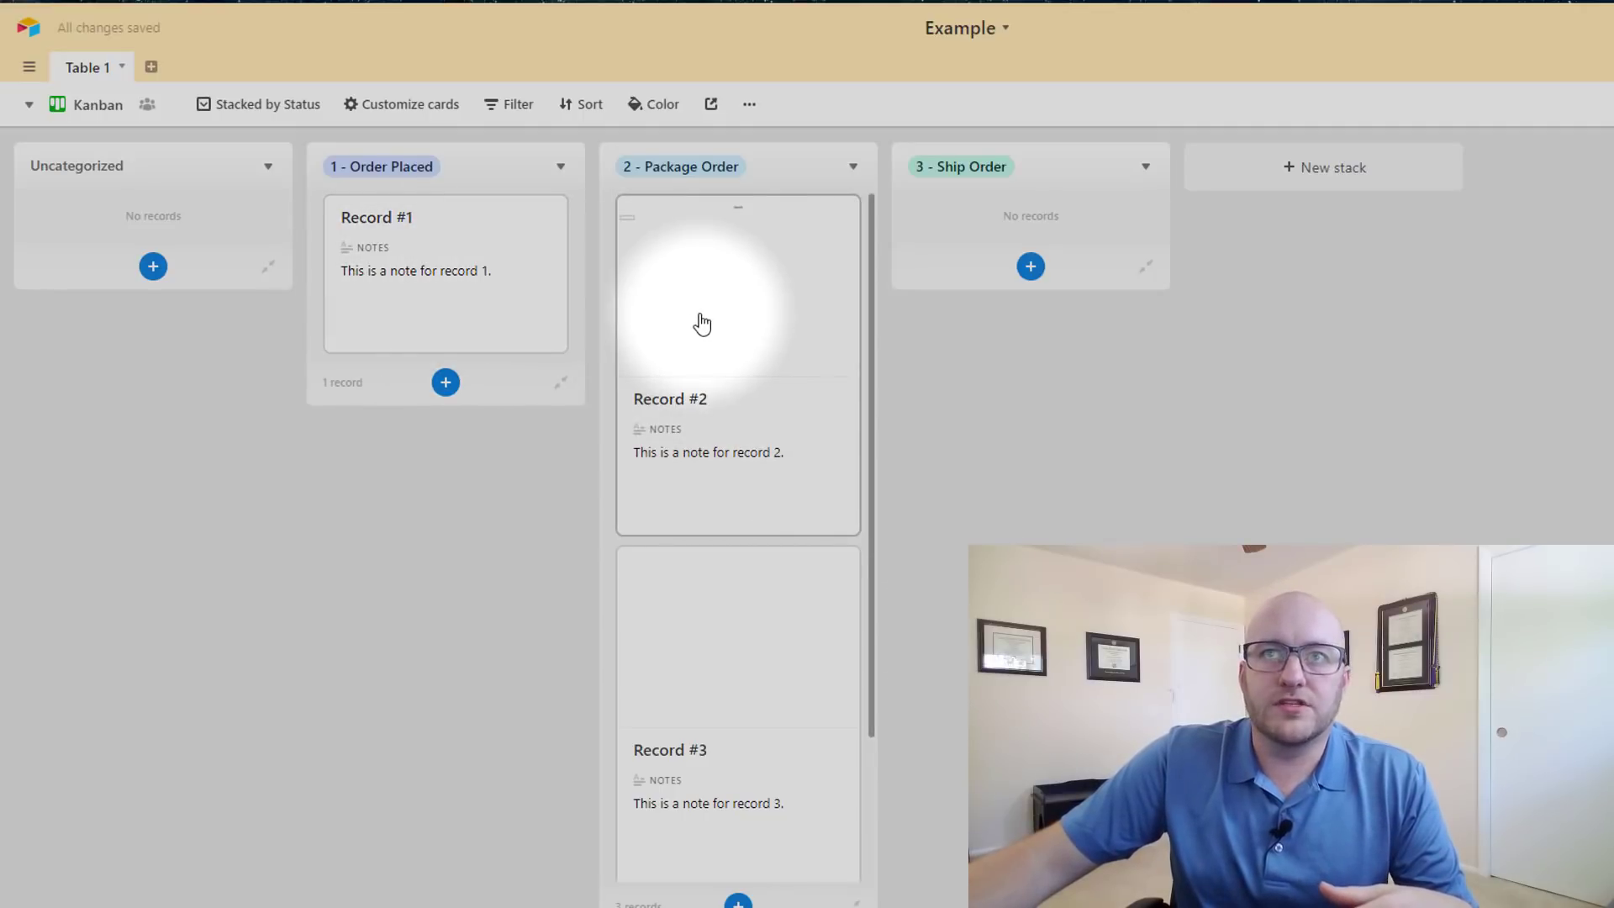
pyautogui.moveTo(702, 324)
pyautogui.mouseDown()
pyautogui.moveTo(988, 299)
pyautogui.moveTo(732, 289)
pyautogui.moveTo(703, 320)
pyautogui.mouseUp()
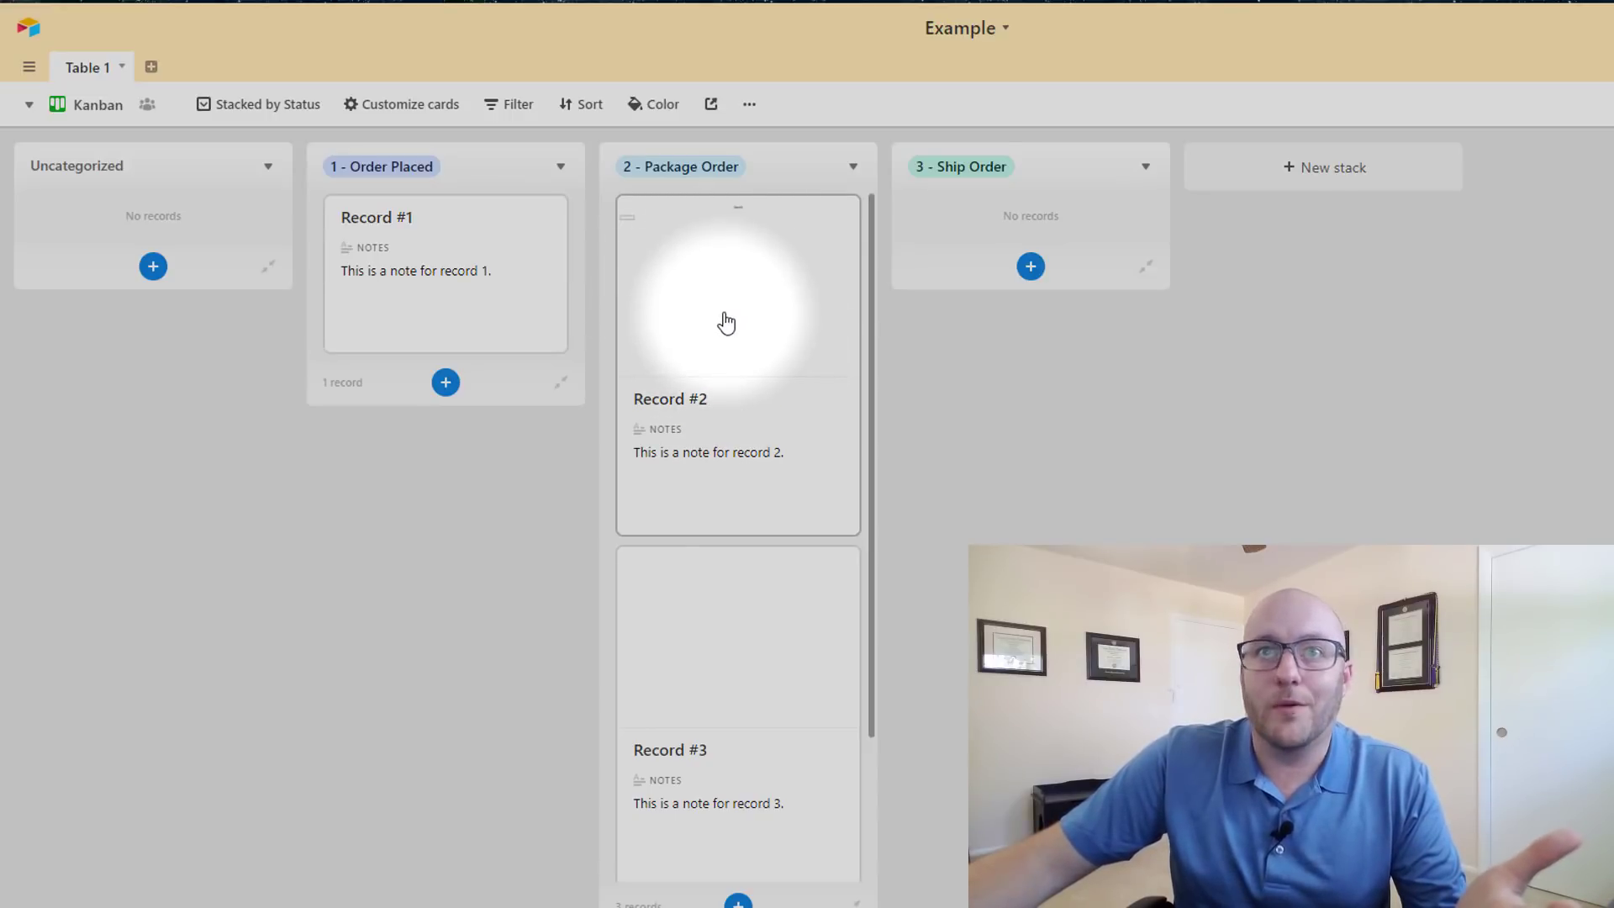
pyautogui.moveTo(726, 323); pyautogui.dragTo(1001, 285)
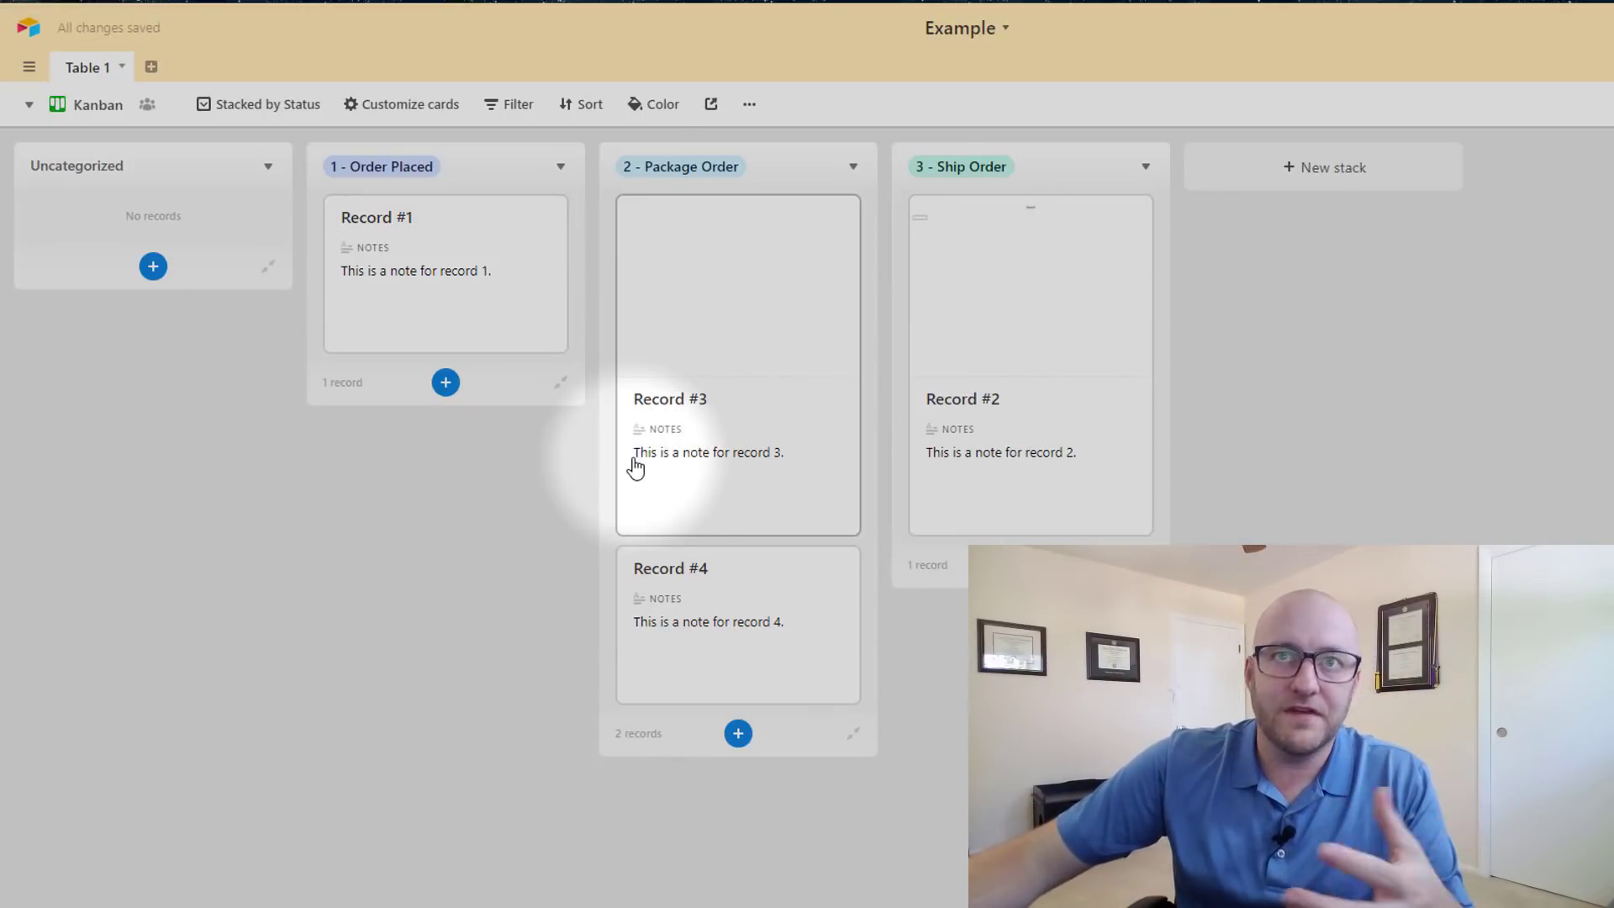
# Expand the Record #2 card and scroll through its fields and activity history
pyautogui.click(1025, 357)
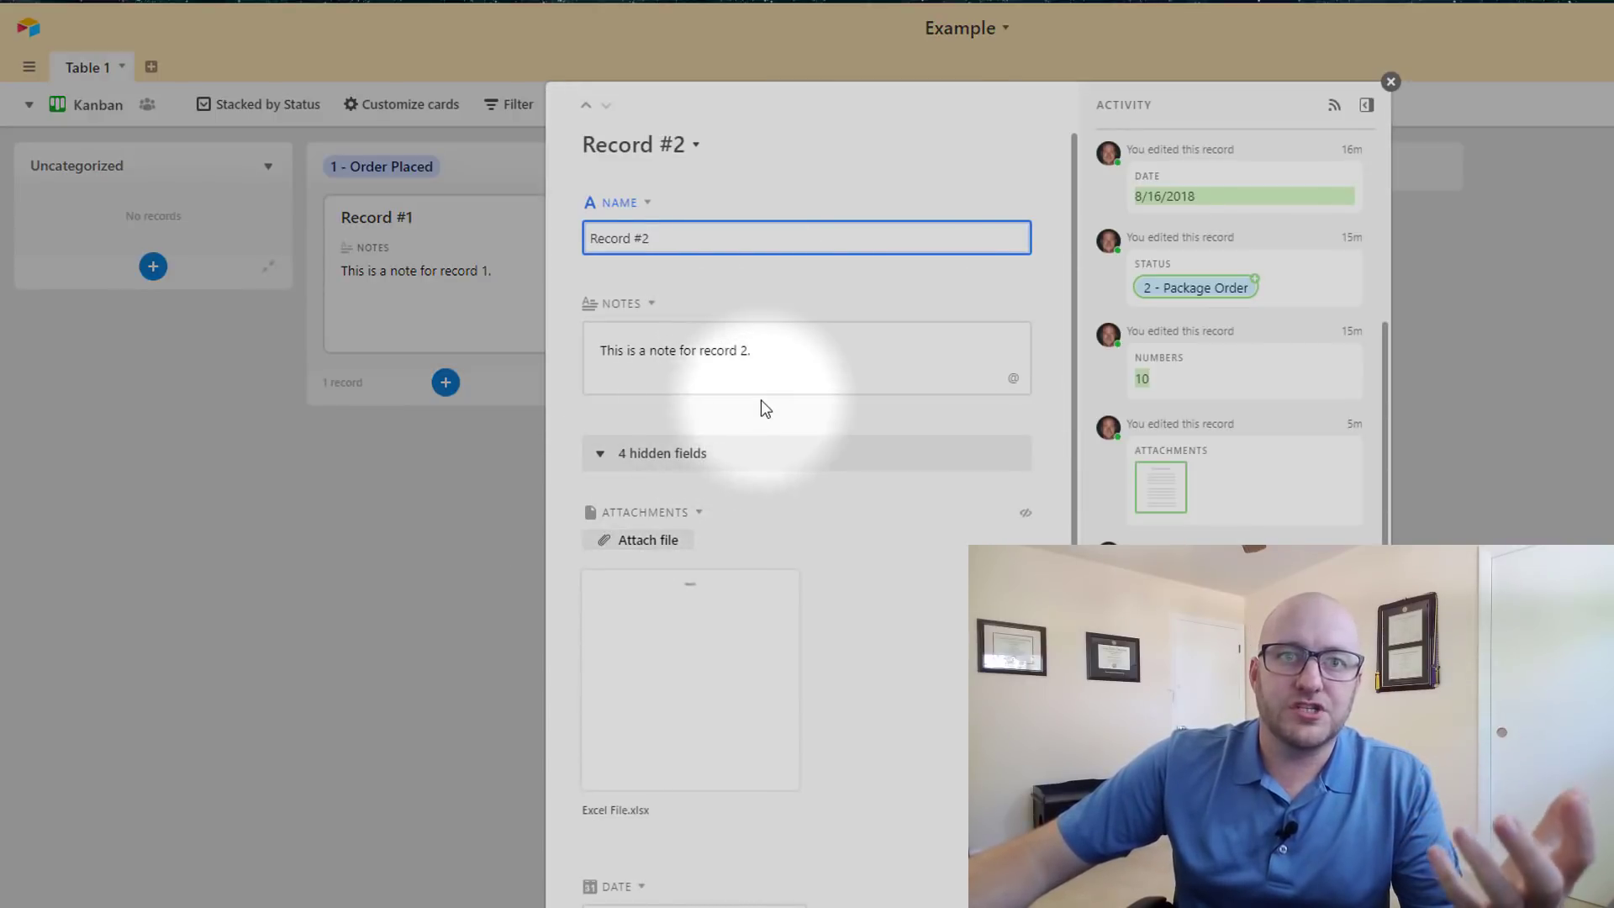
pyautogui.scroll(-4, 760, 403)
pyautogui.scroll(4, 673, 504)
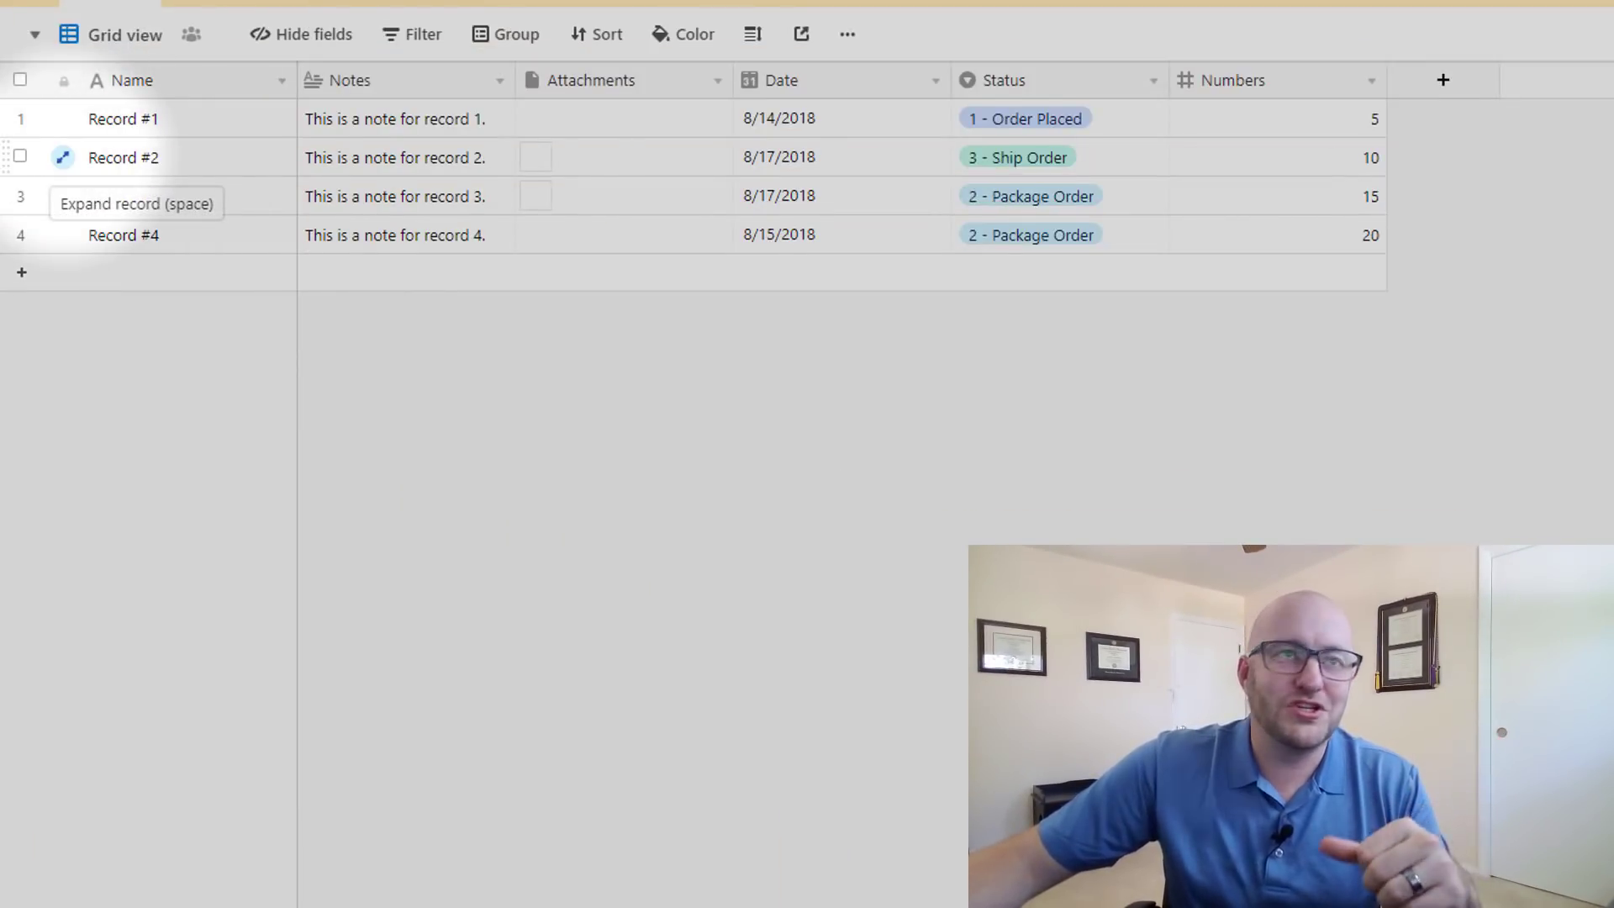
# Expand Record #2 from the grid and review its name, notes, date, status, numbers and attachment edits
pyautogui.click(63, 157)
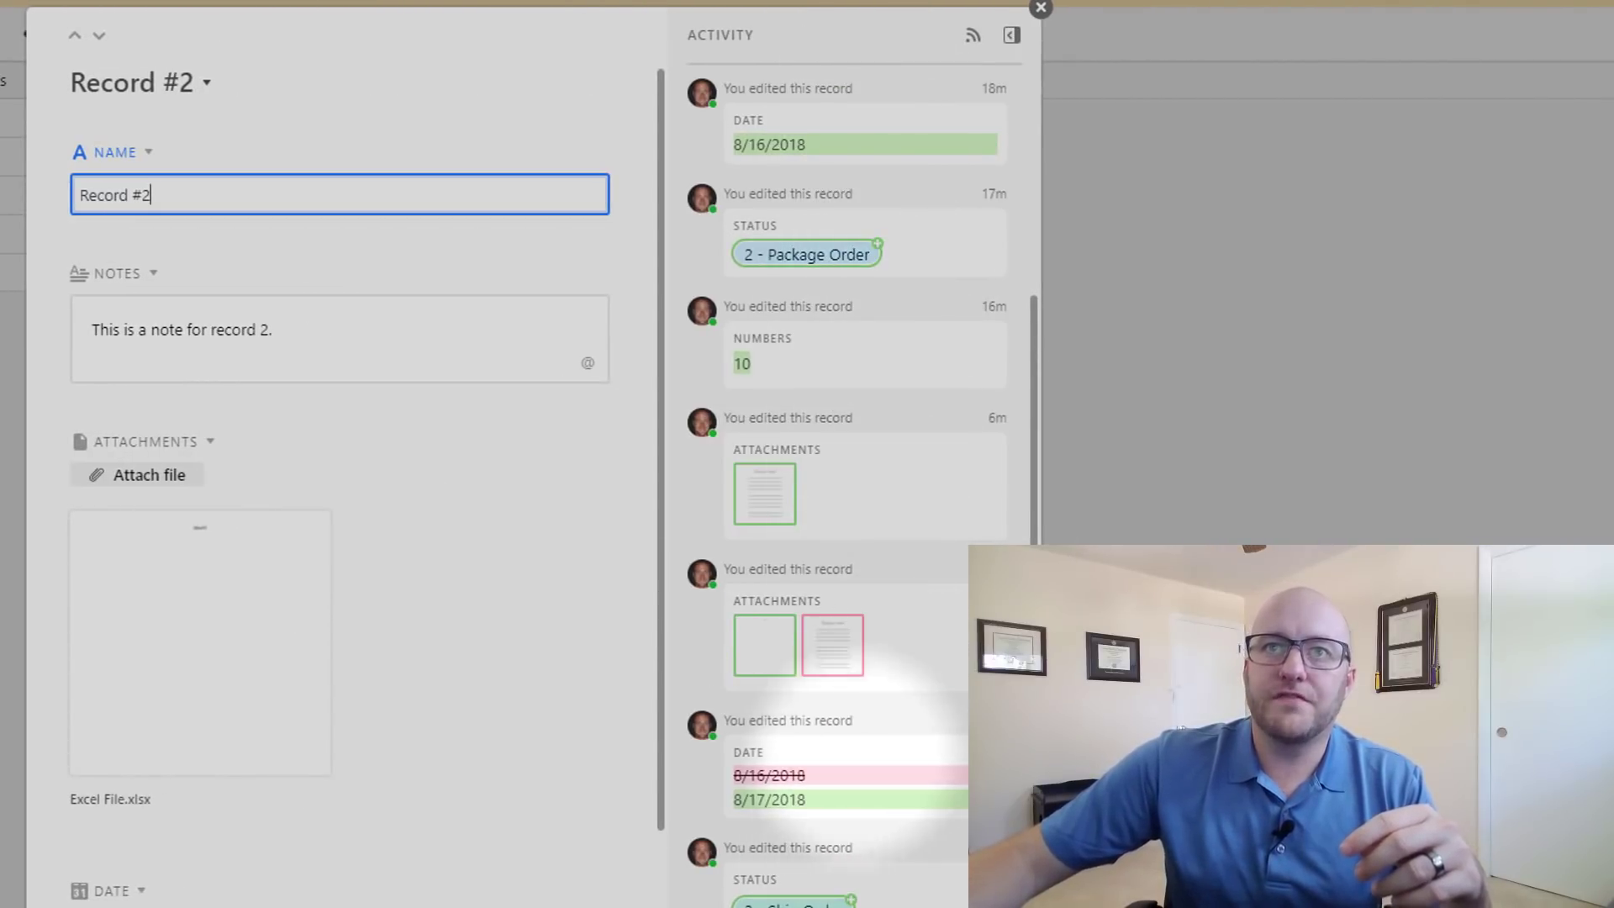
pyautogui.scroll(1, 871, 571)
pyautogui.scroll(3, 841, 521)
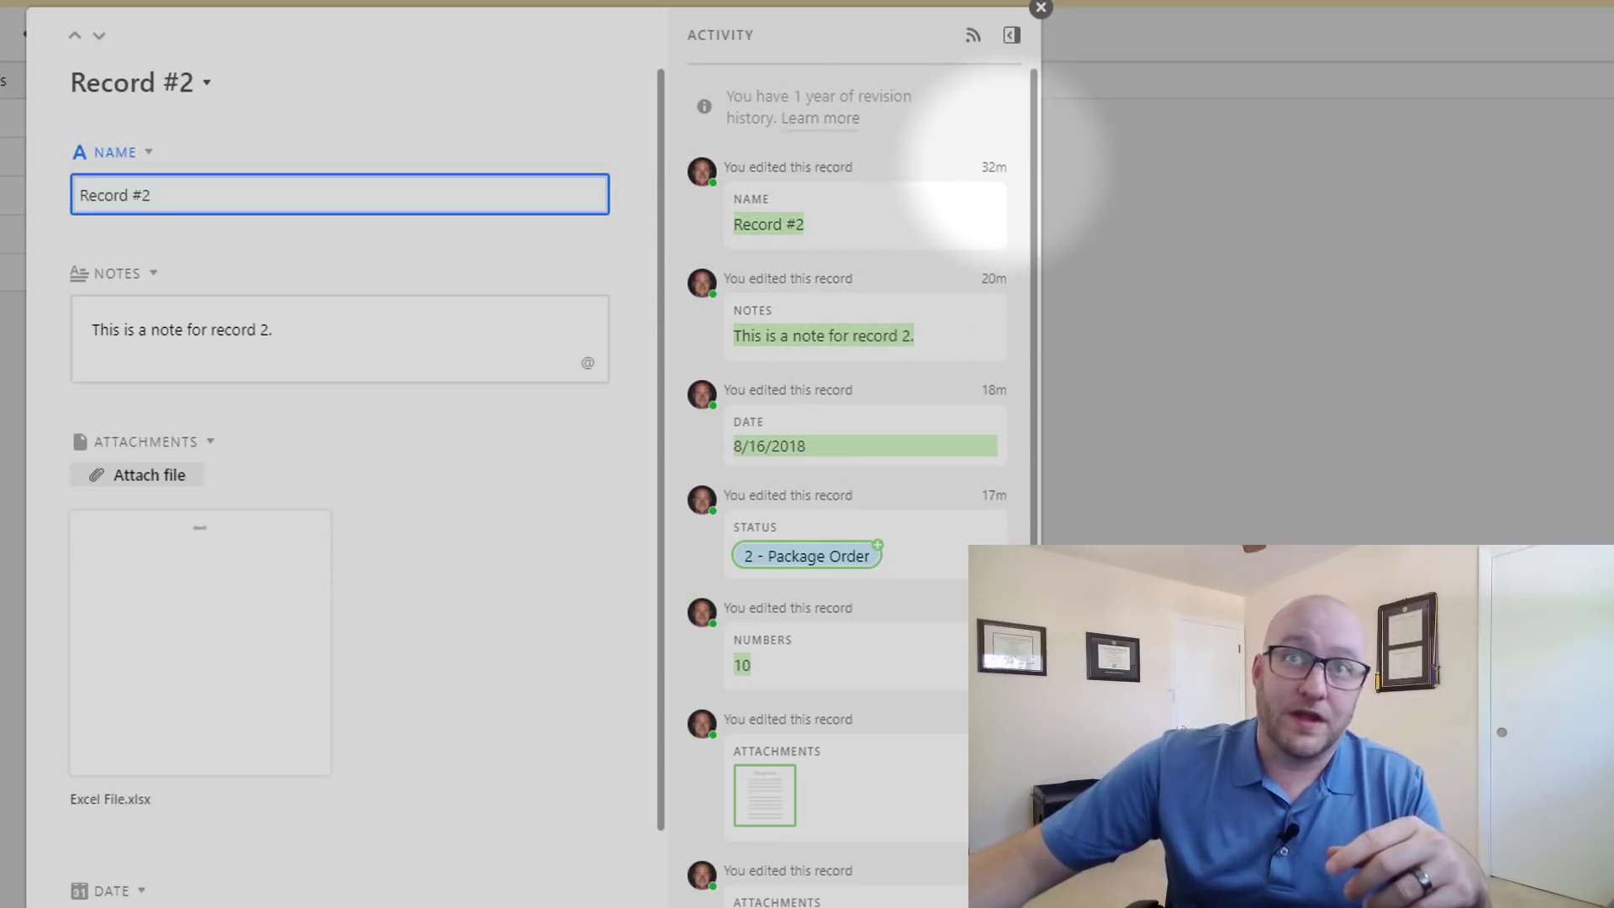
pyautogui.scroll(-2, 967, 185)
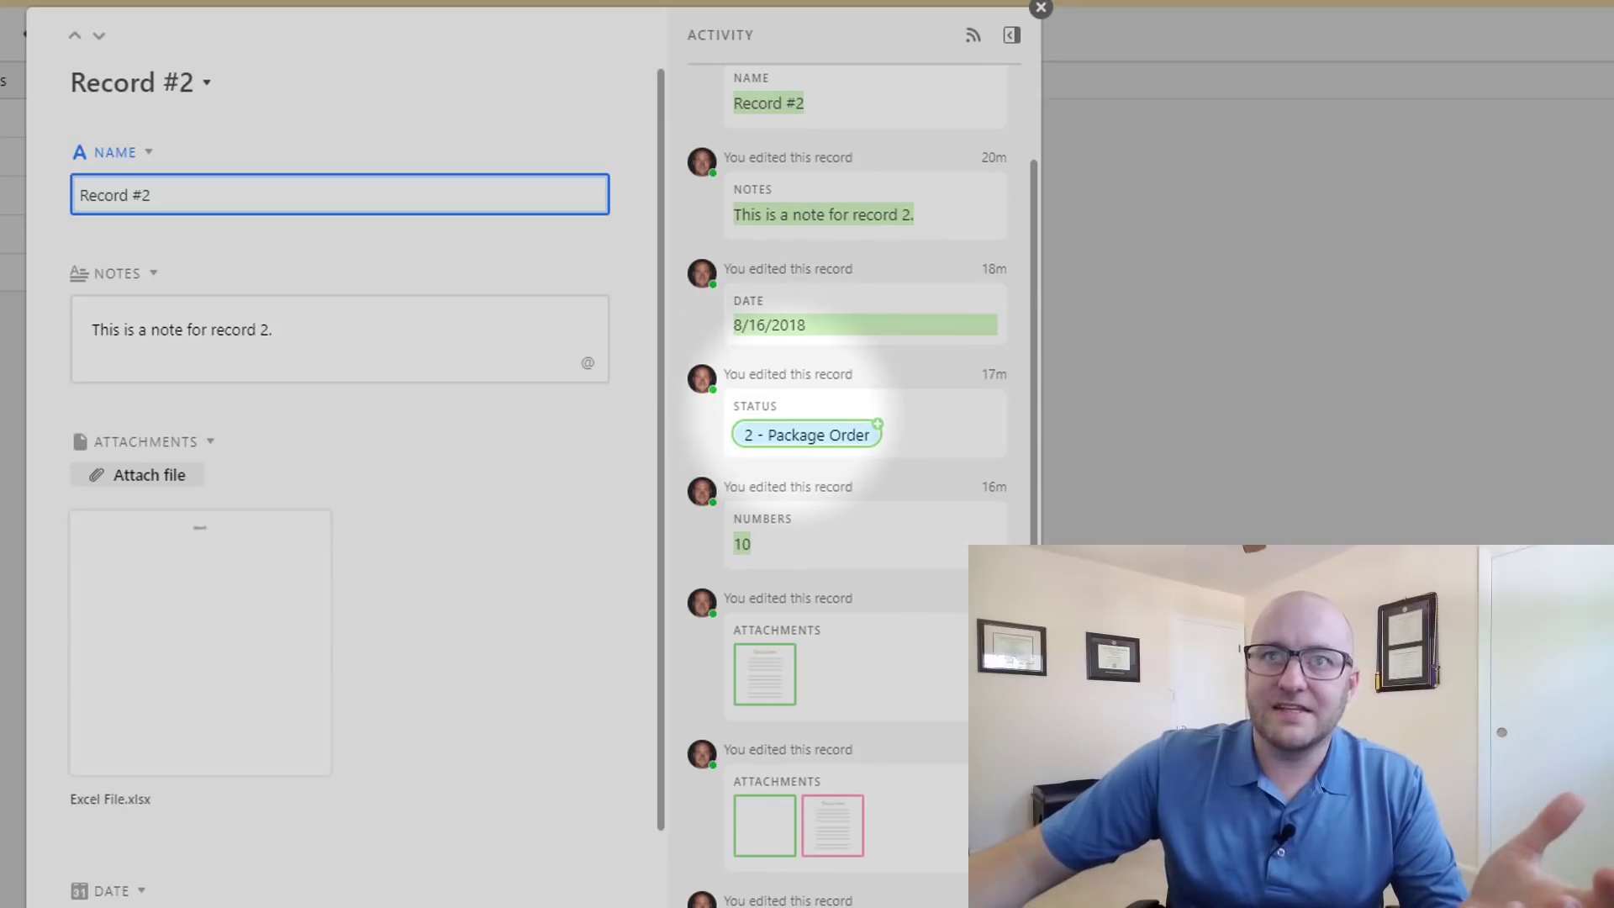
pyautogui.scroll(-3, 942, 446)
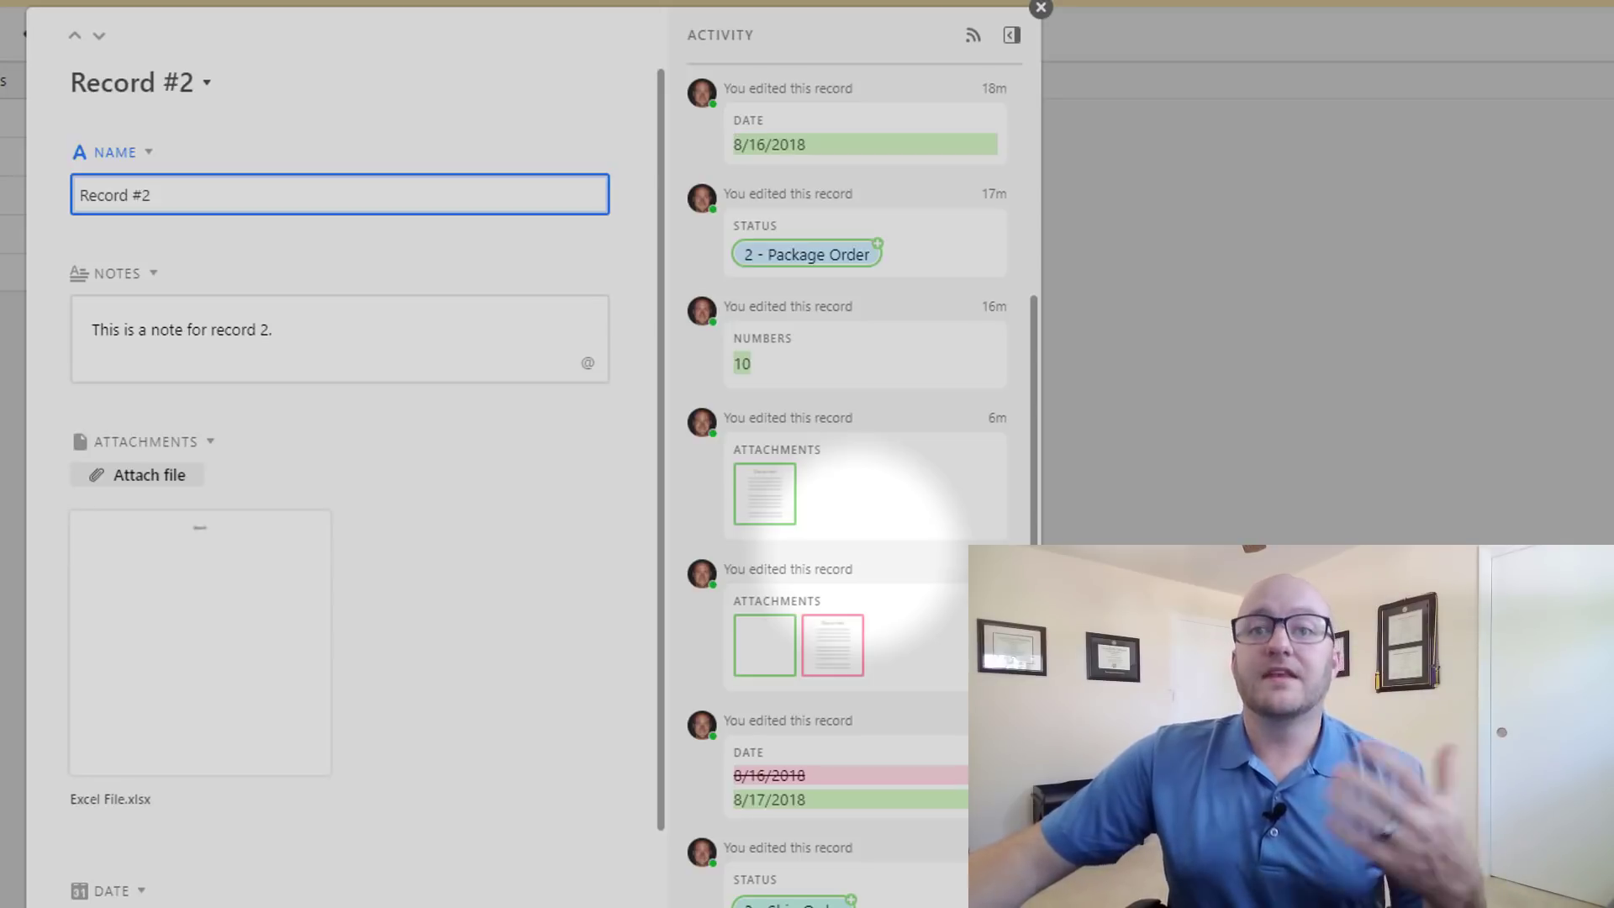
# Write a comment on Record #2 that @-mentions a collaborator
pyautogui.click(871, 907)
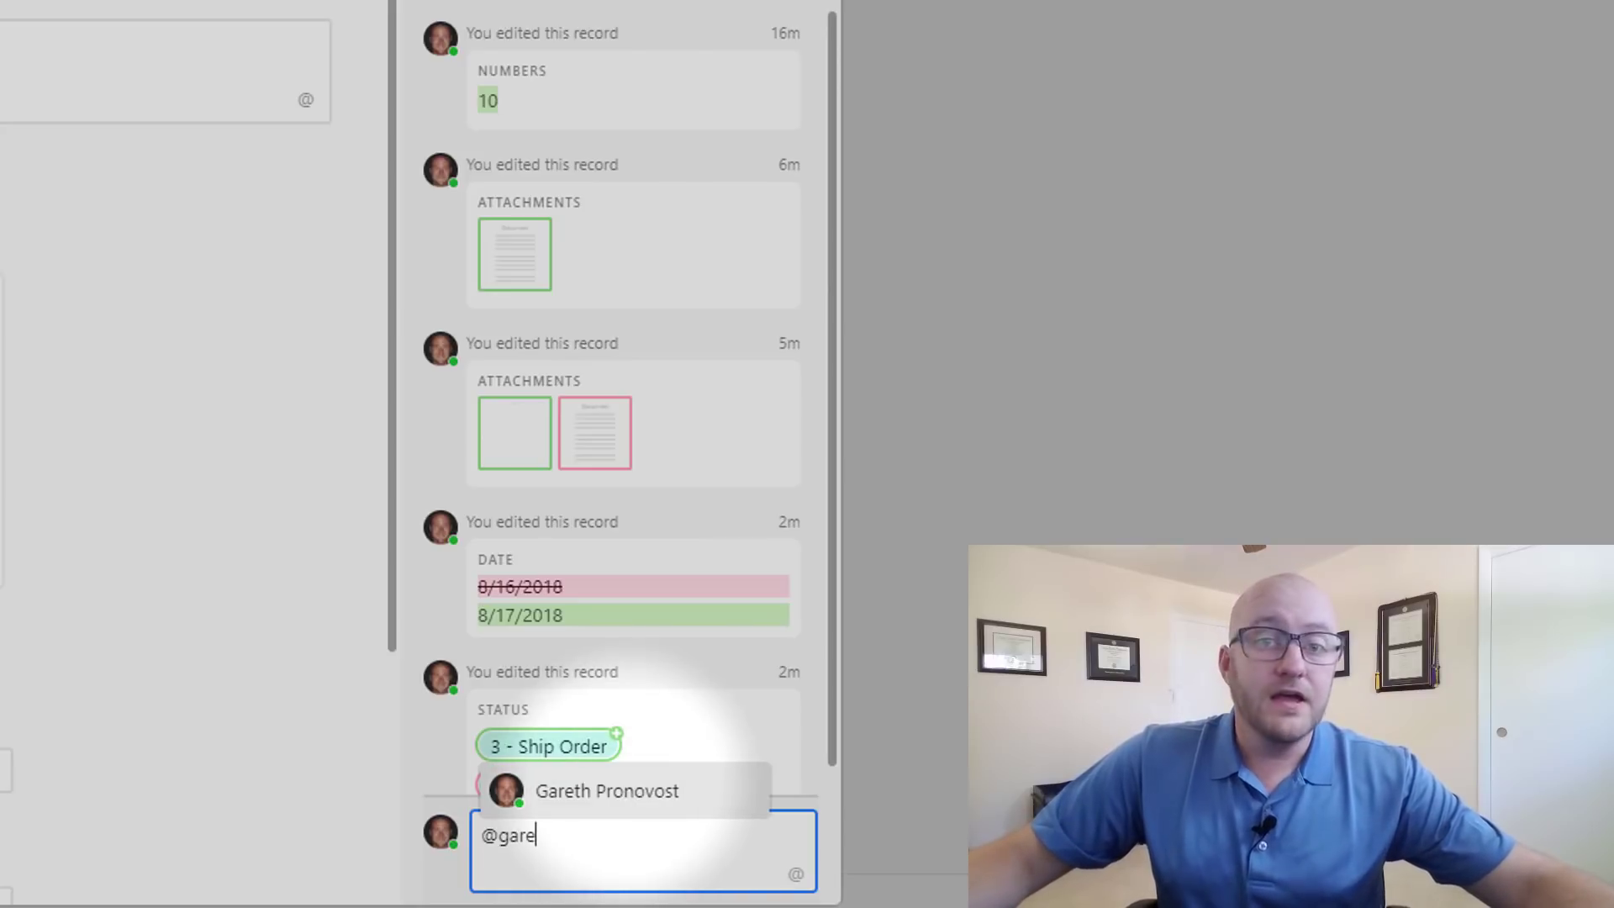
pyautogui.press('Return')
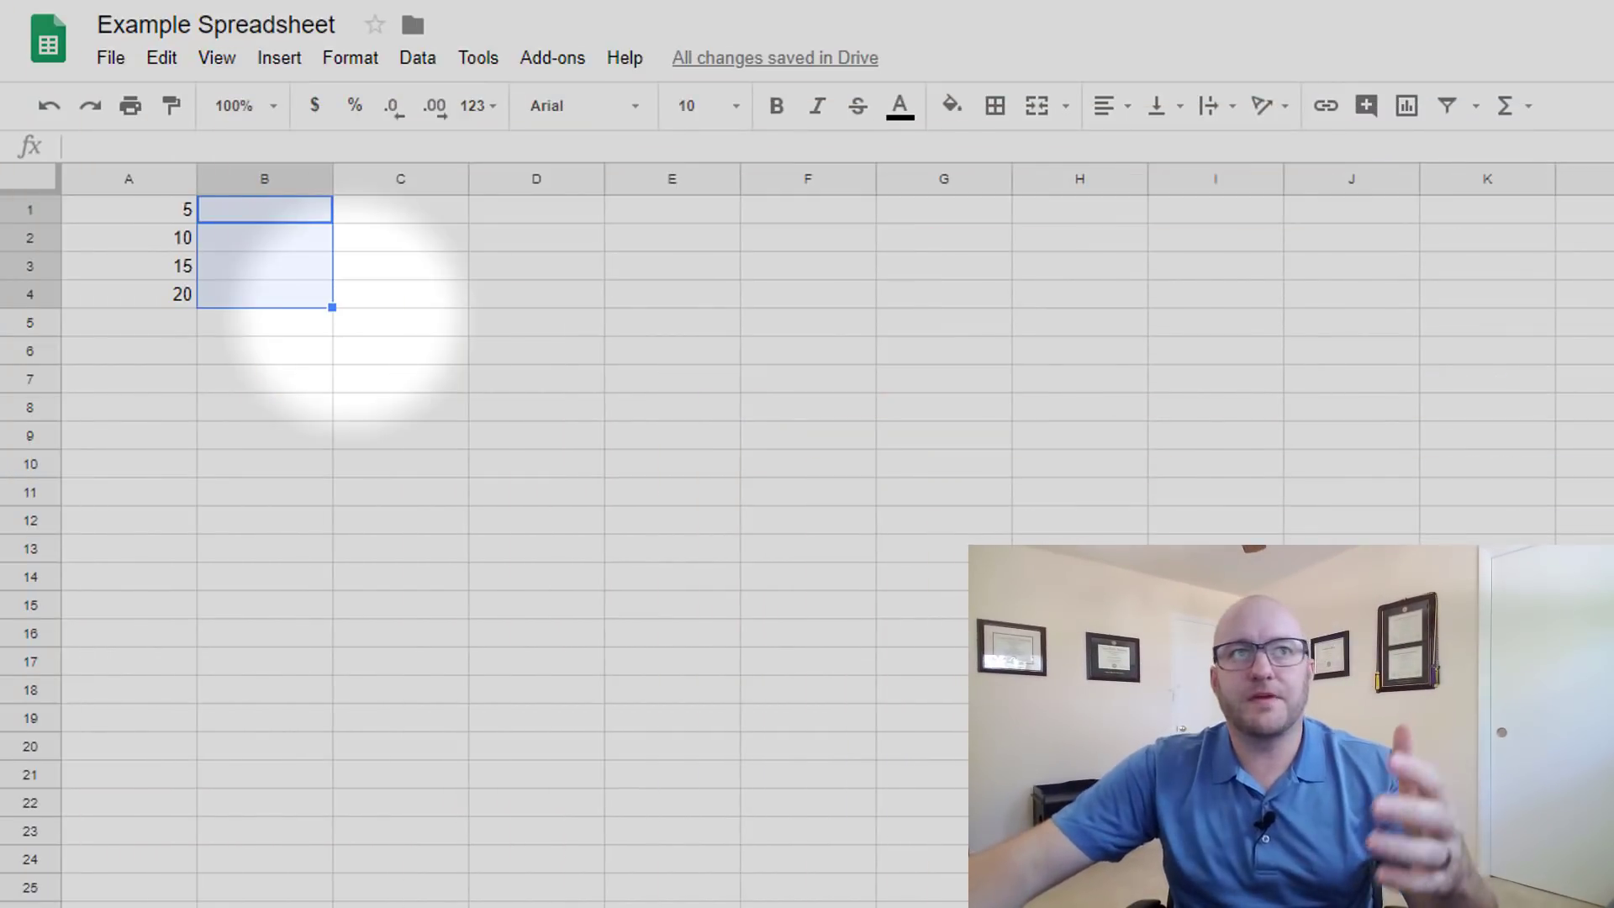
# Select A1:A4, then enter a formula in B1 multiplying A1 by itself to give 25
pyautogui.click(127, 239)
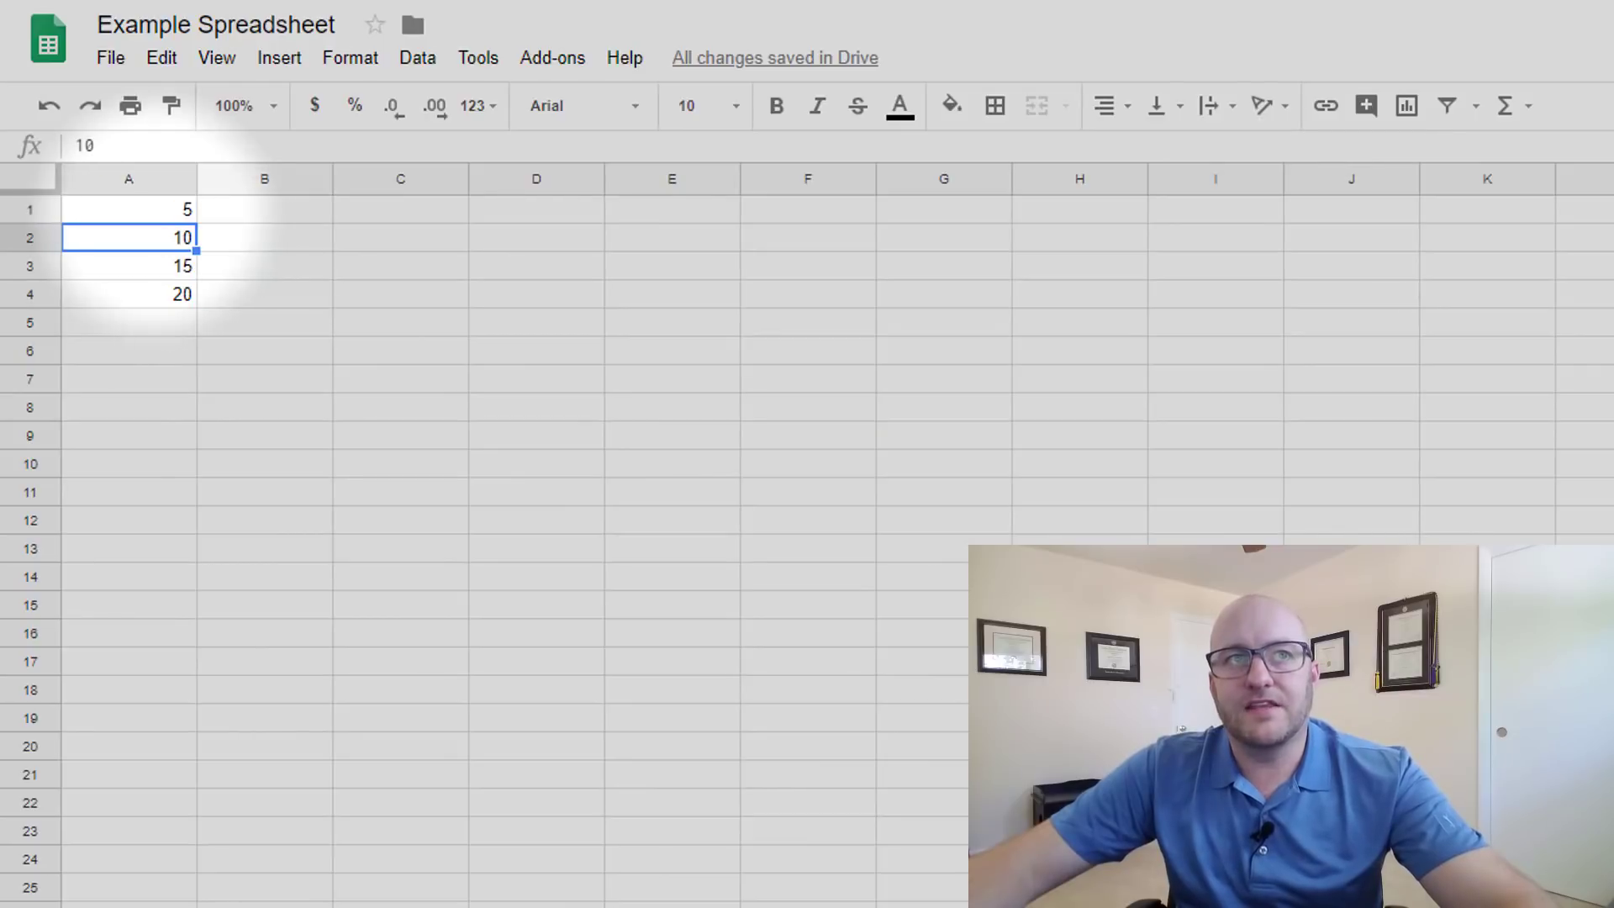
pyautogui.moveTo(126, 210); pyautogui.dragTo(163, 294)
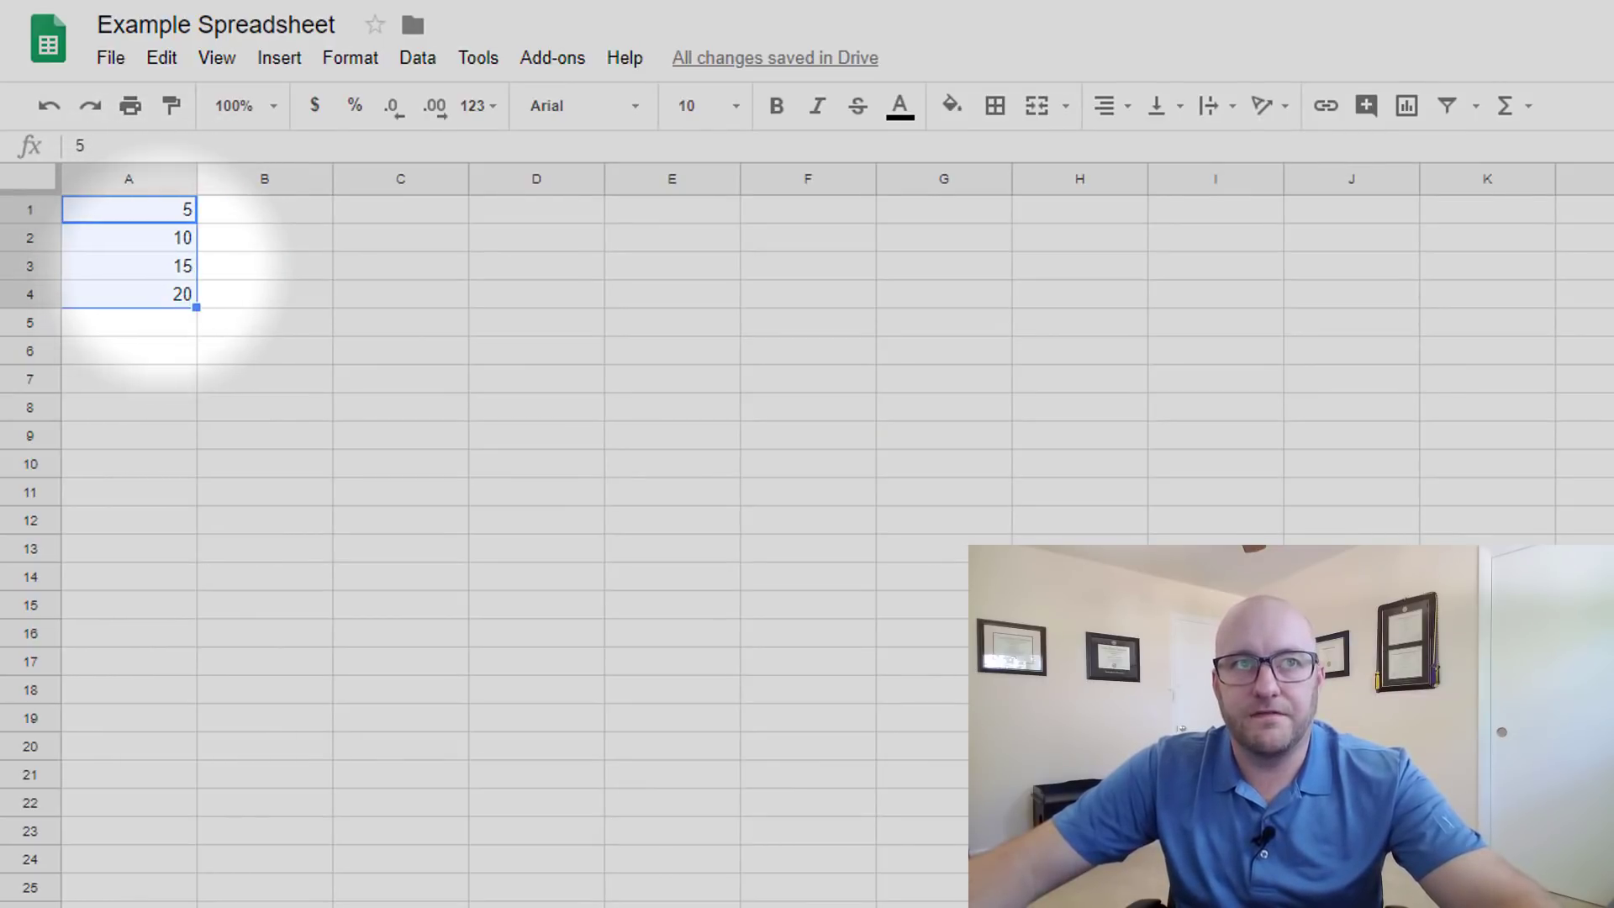
pyautogui.click(277, 212)
pyautogui.write('=')
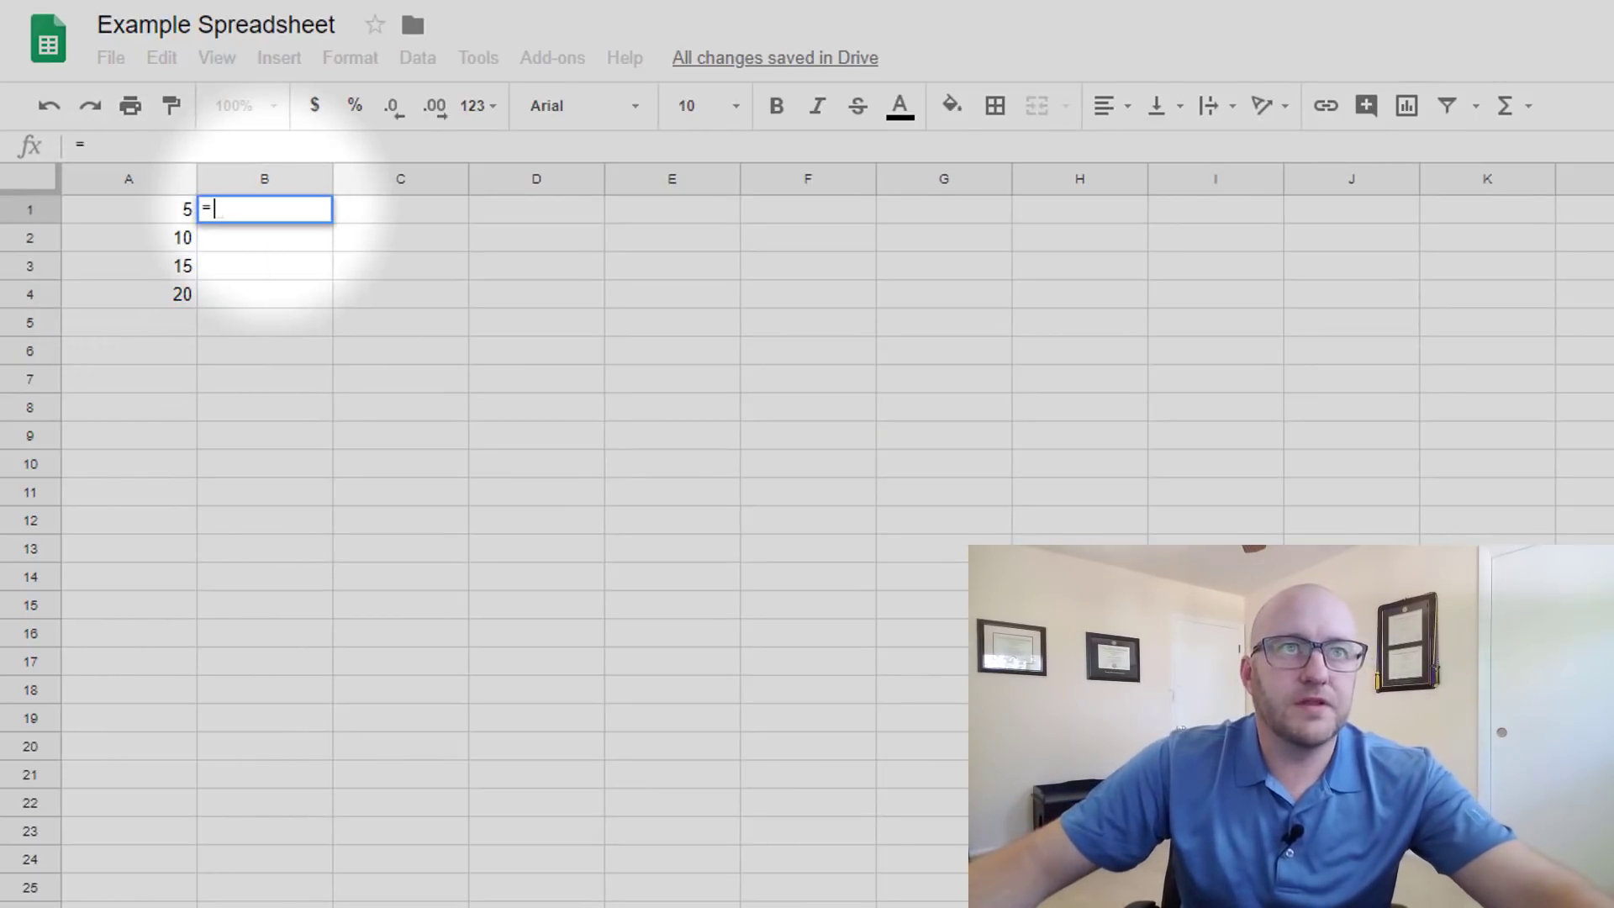
pyautogui.click(156, 212)
pyautogui.write('+')
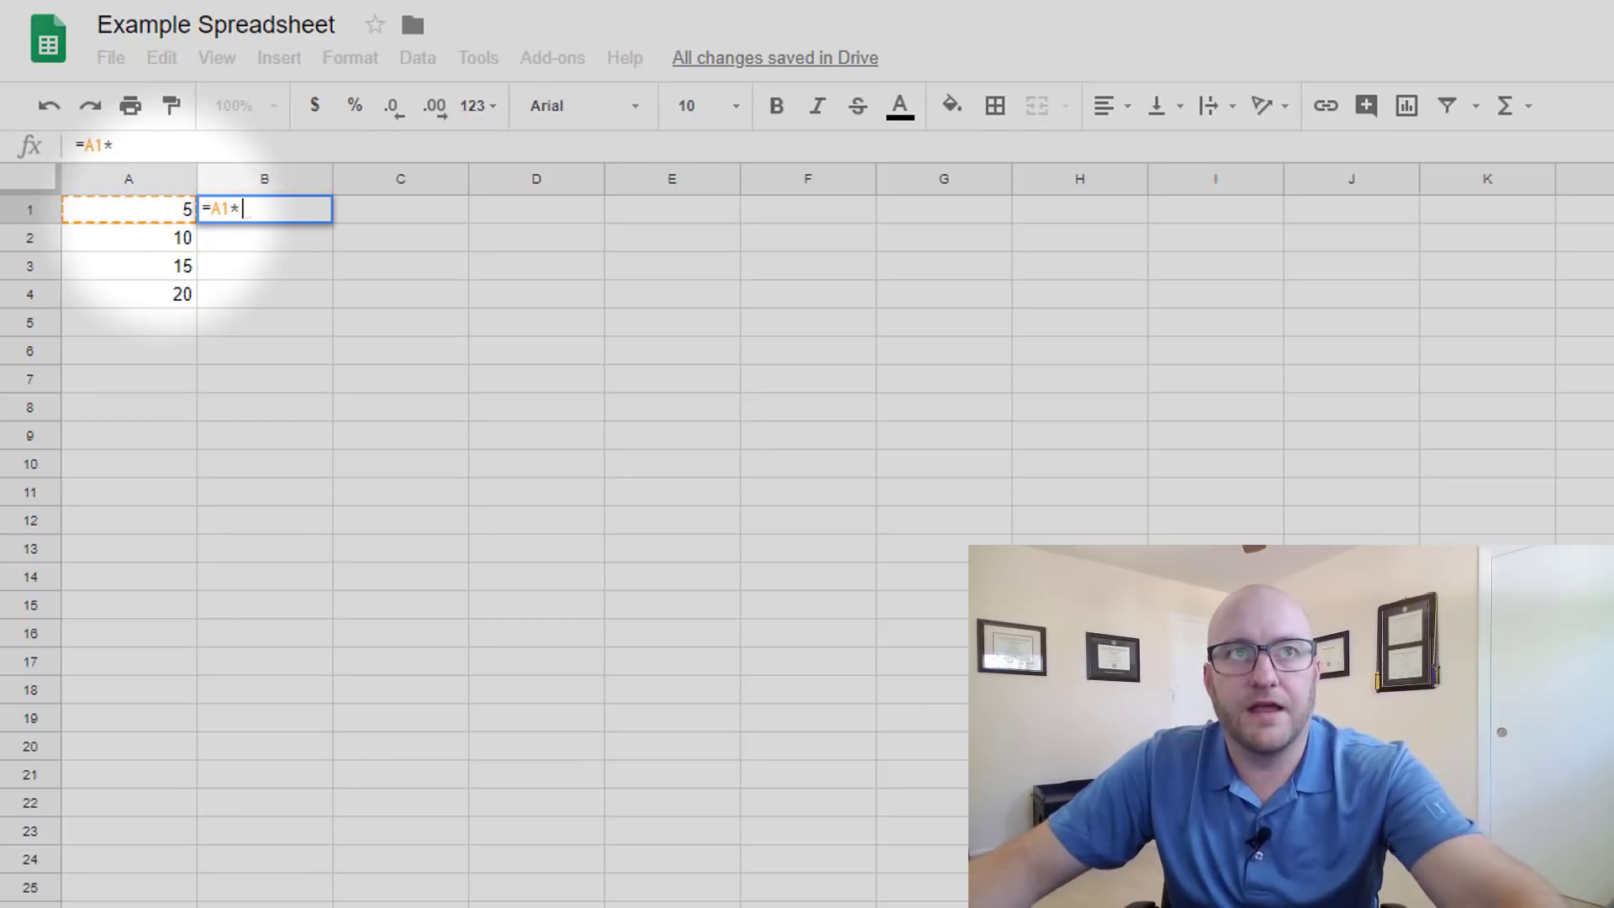
pyautogui.click(143, 238)
pyautogui.press('Return')
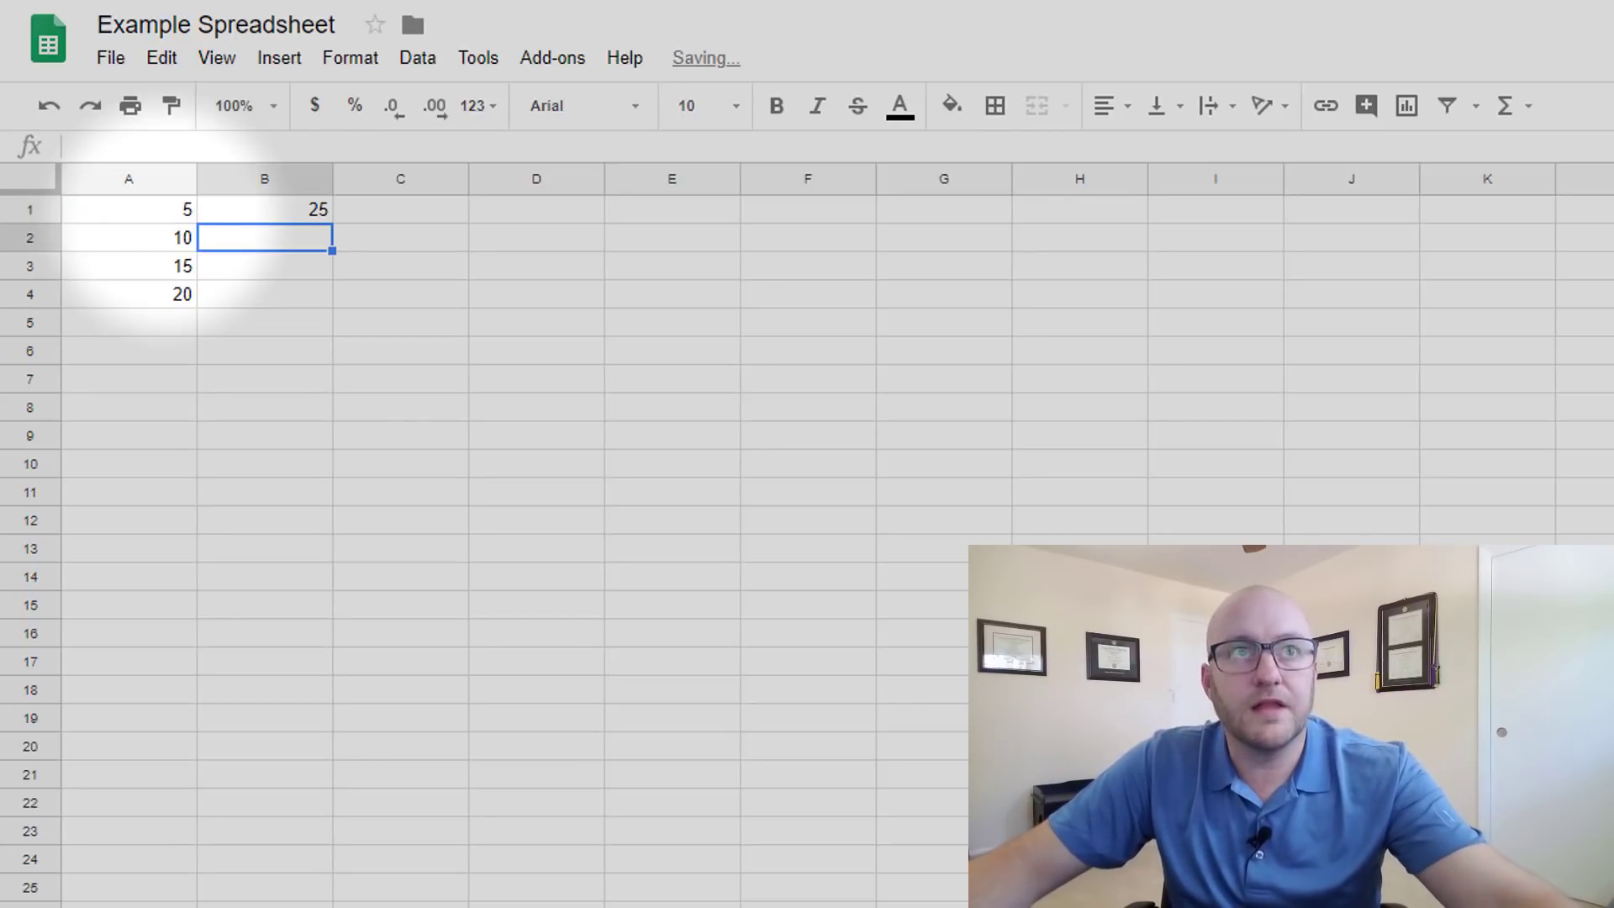
# Enter =A2*A2 in B2 and =A3*A3 in B3
pyautogui.write('=')
pyautogui.click(139, 238)
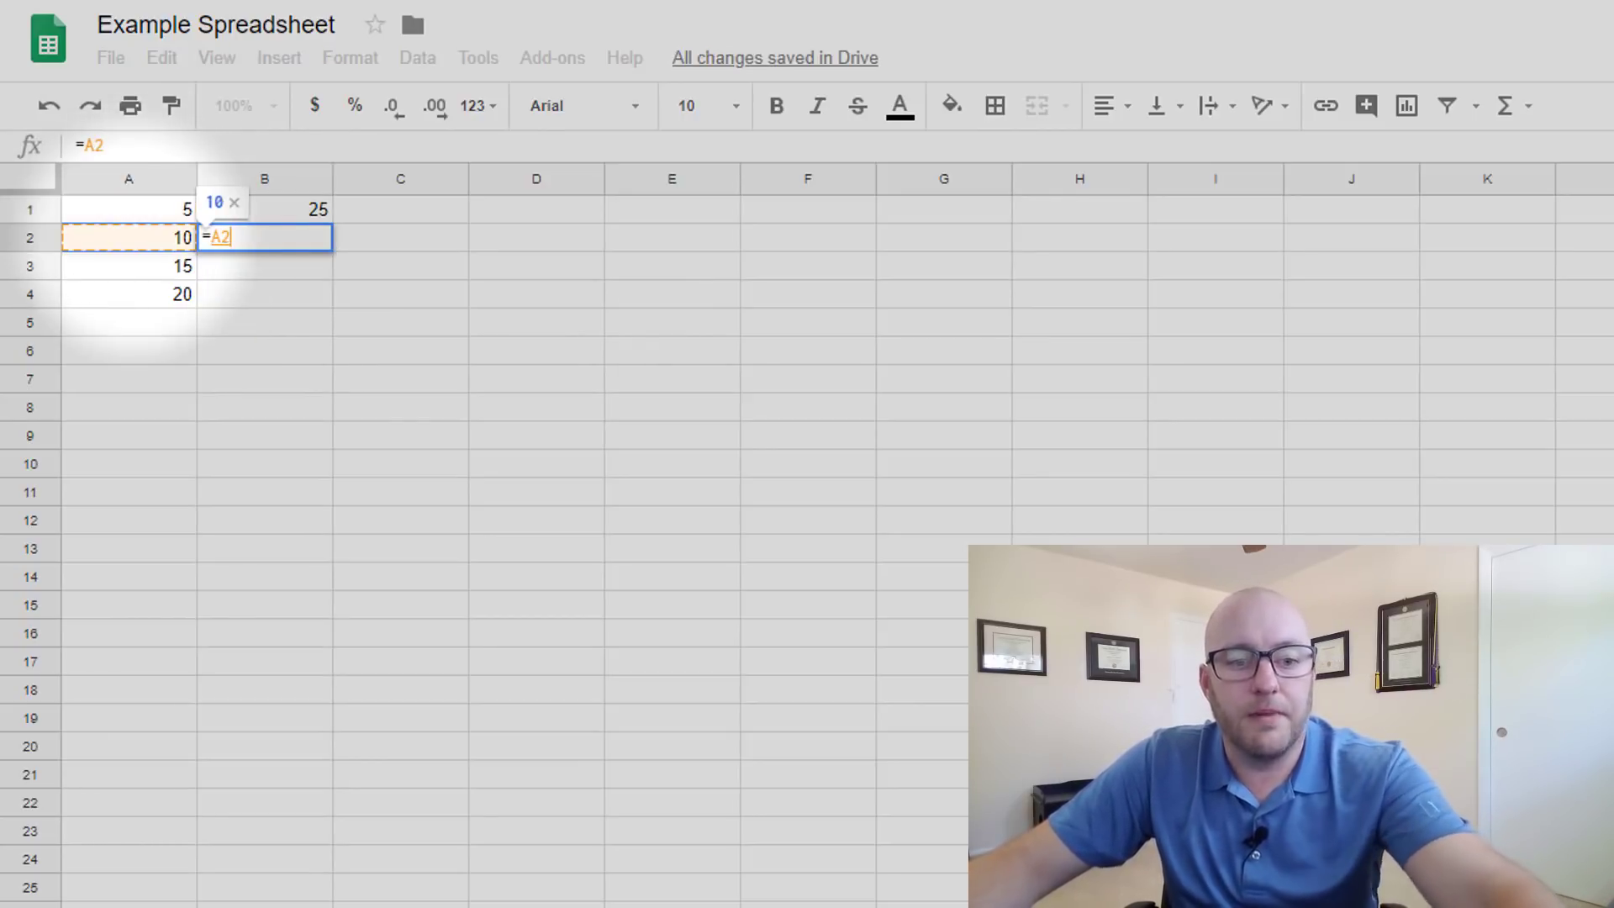
pyautogui.write('*')
pyautogui.click(143, 238)
pyautogui.press('Return')
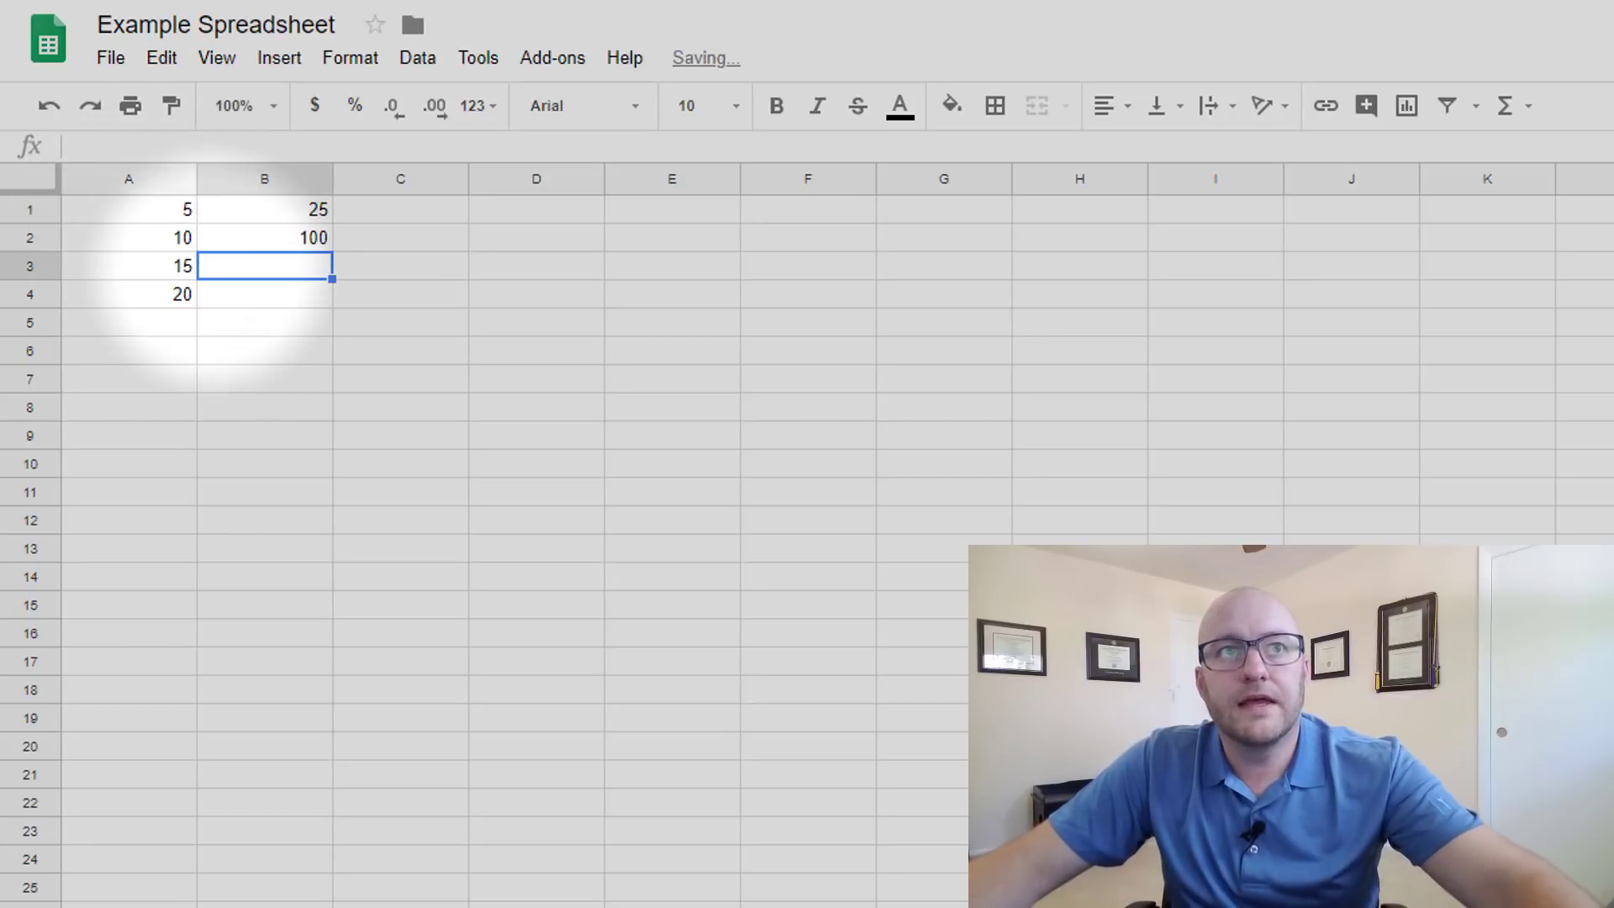
pyautogui.write('=')
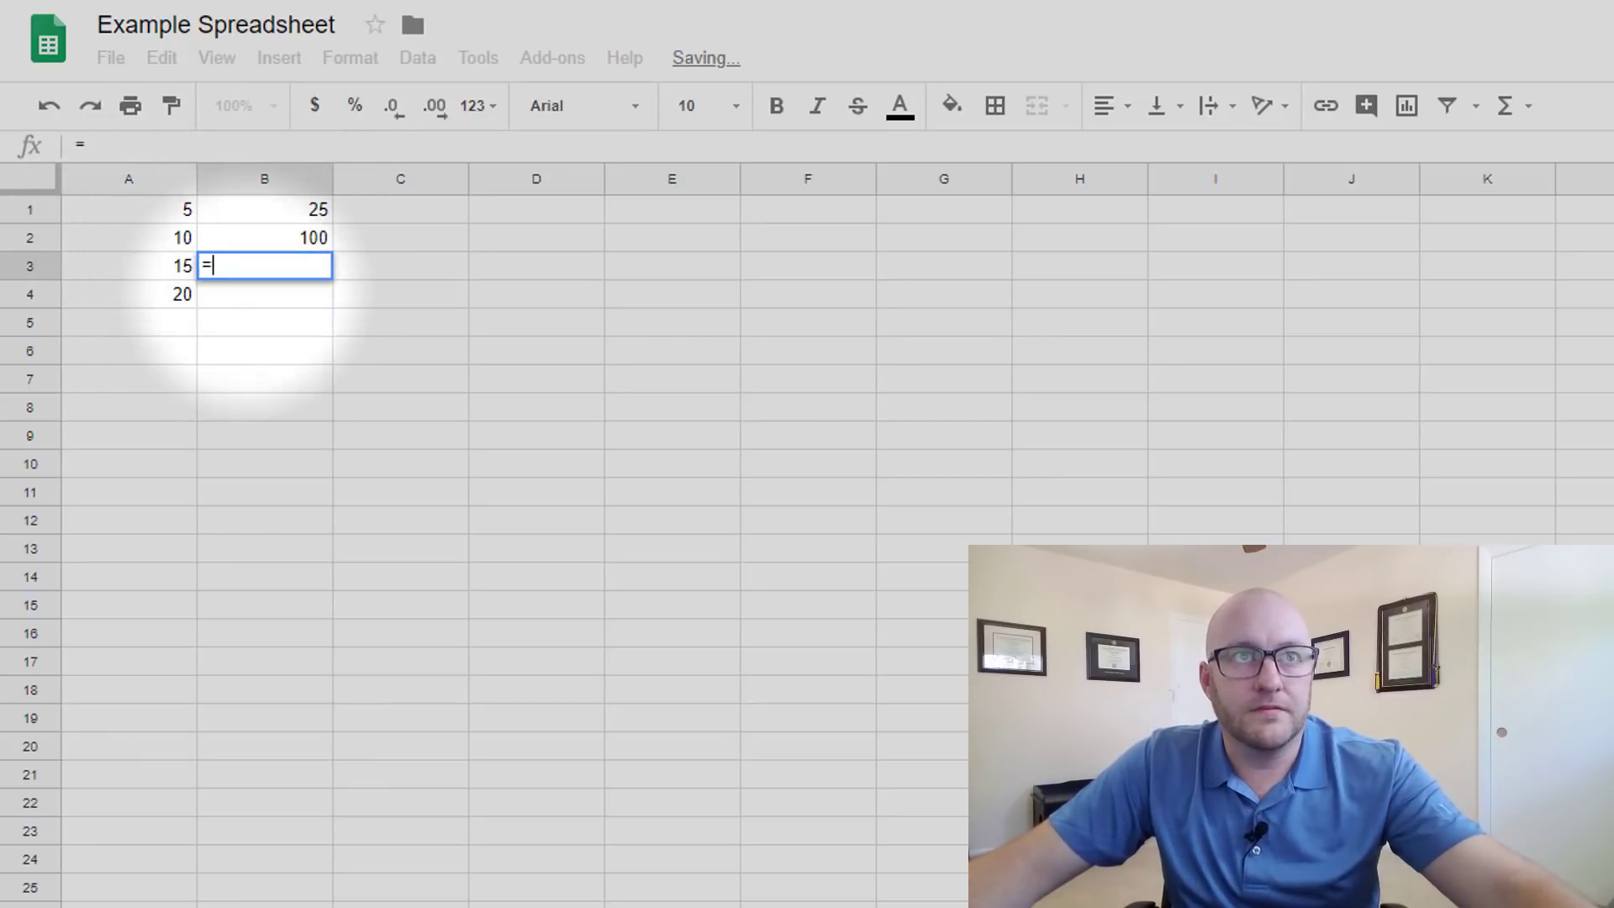
pyautogui.click(134, 265)
pyautogui.write('*')
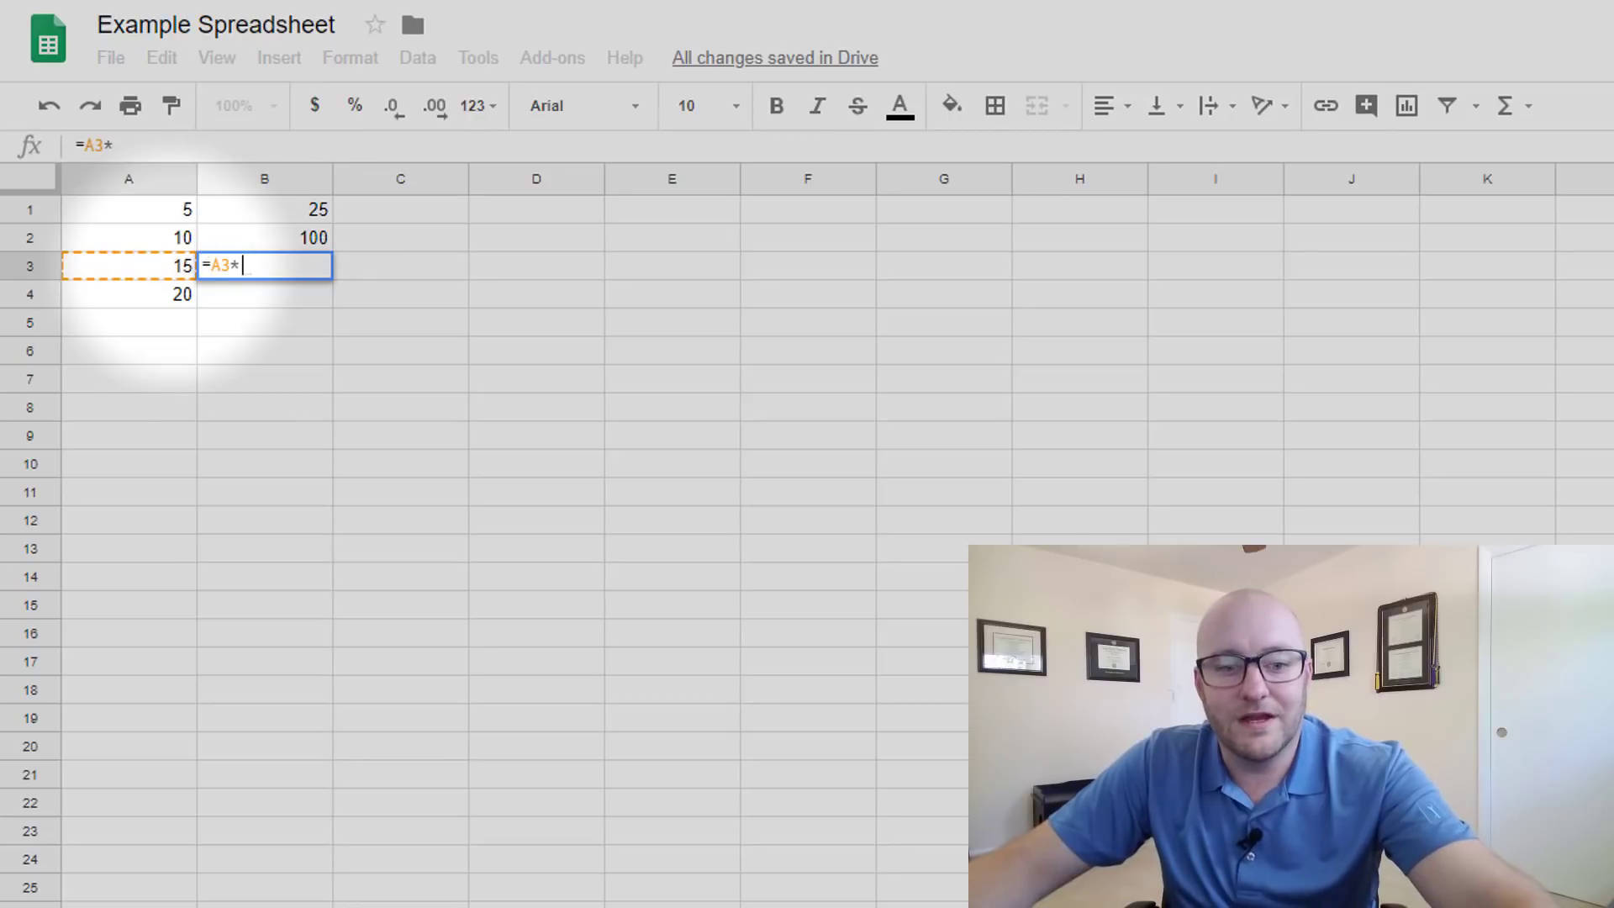
pyautogui.write('A3')
pyautogui.press('Return')
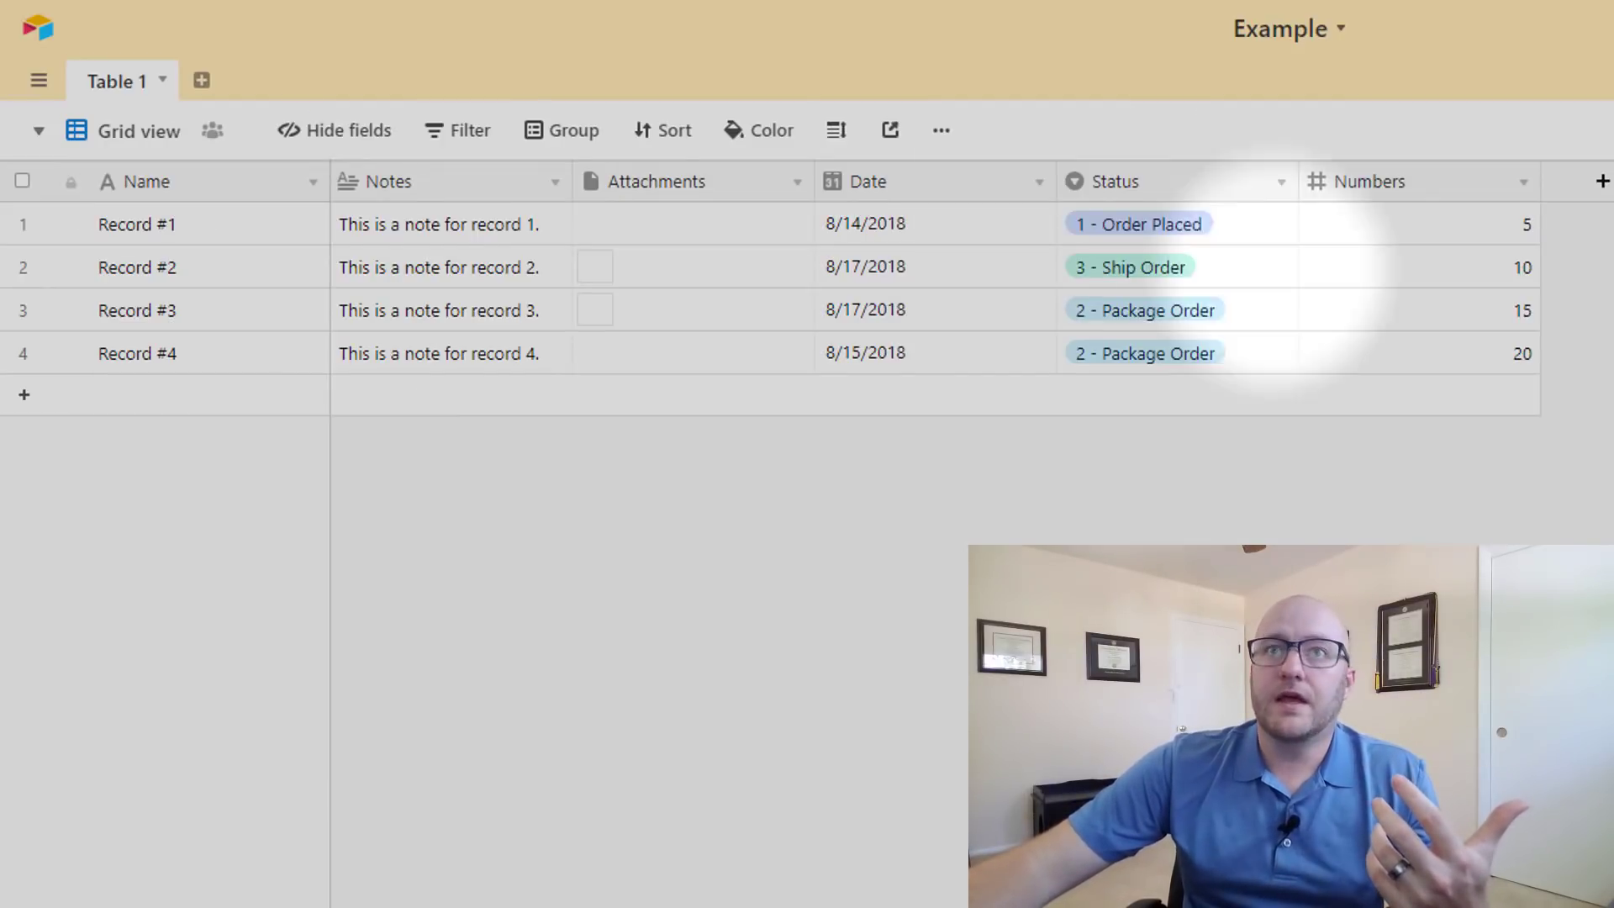
# Add a Formula field named 'Formula' computing Numbers*5, showing 25, 50, 75 and 100
pyautogui.moveTo(1484, 225); pyautogui.dragTo(1484, 353)
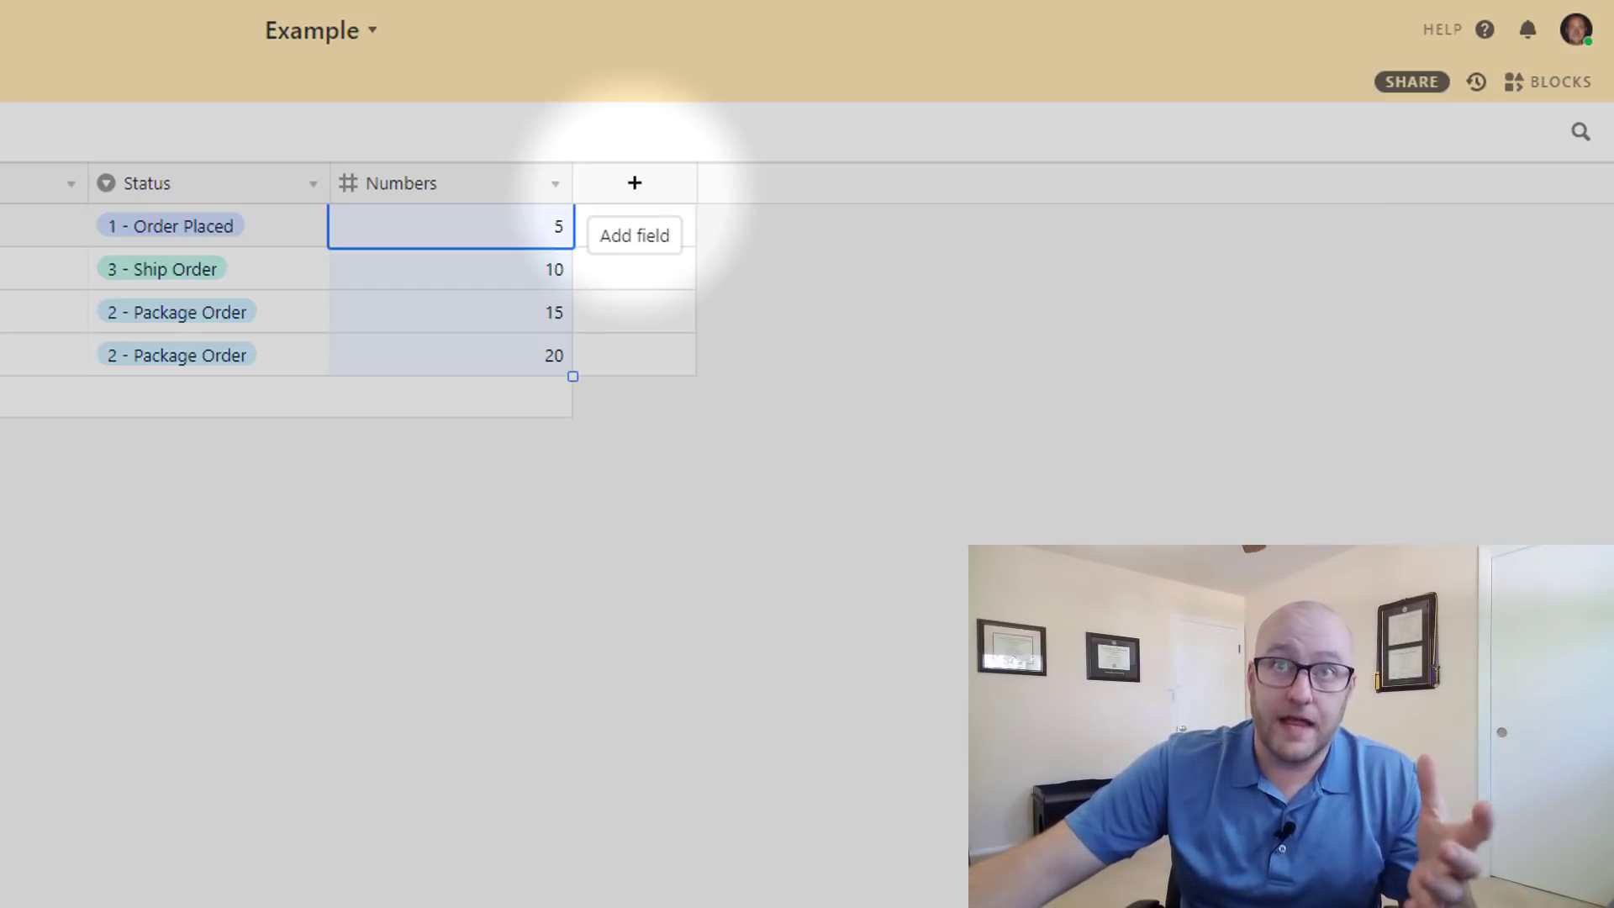
pyautogui.click(635, 183)
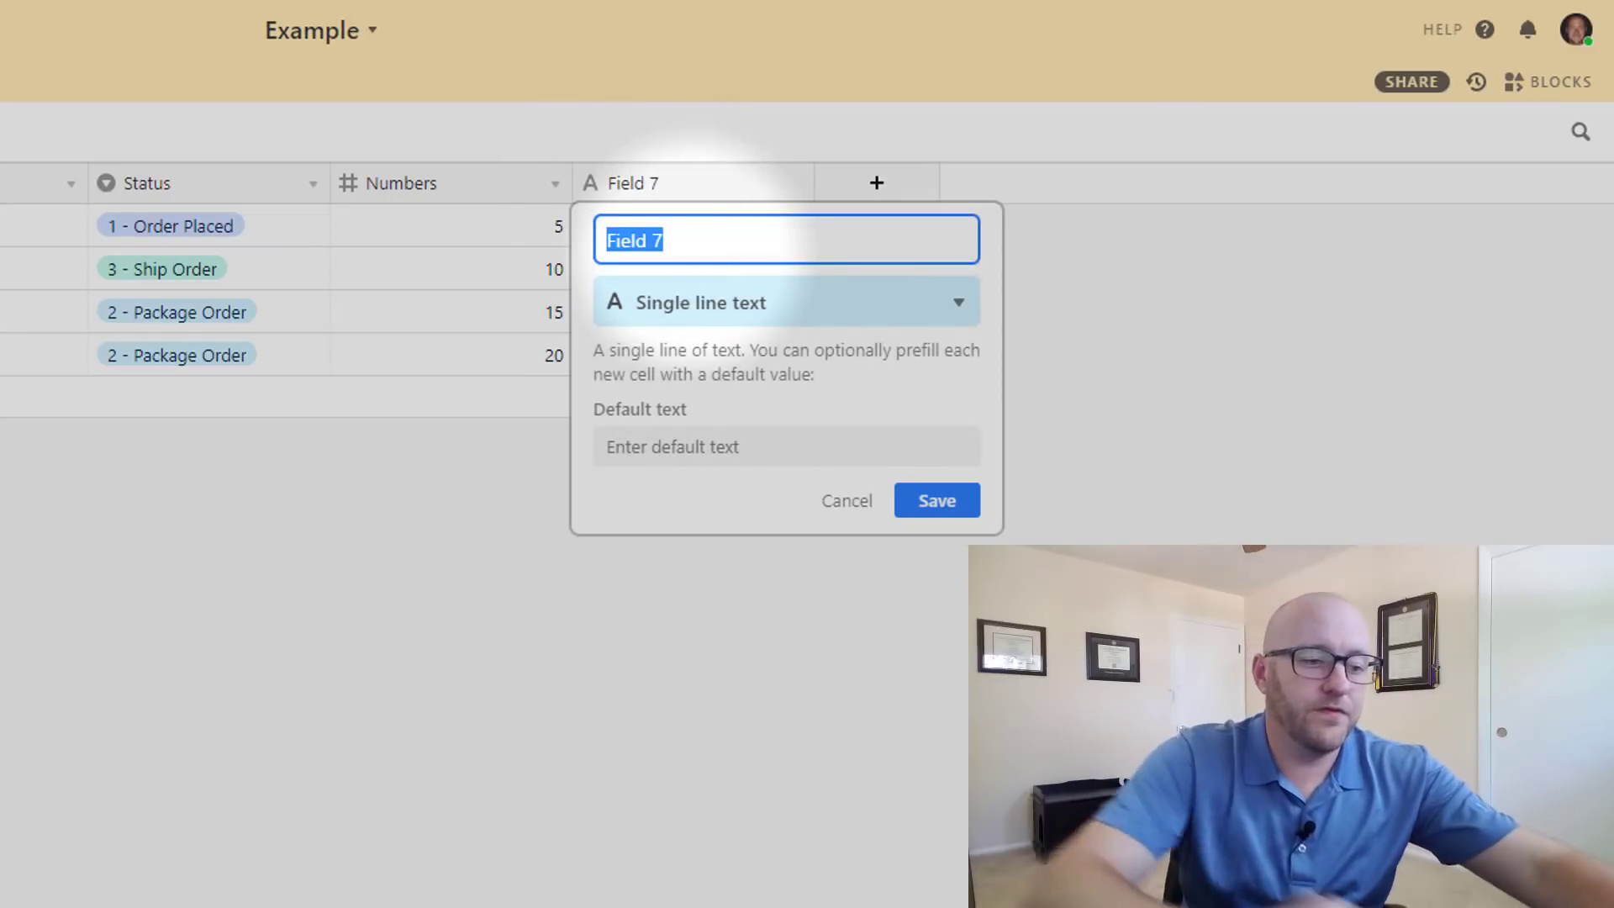
pyautogui.write('Formula')
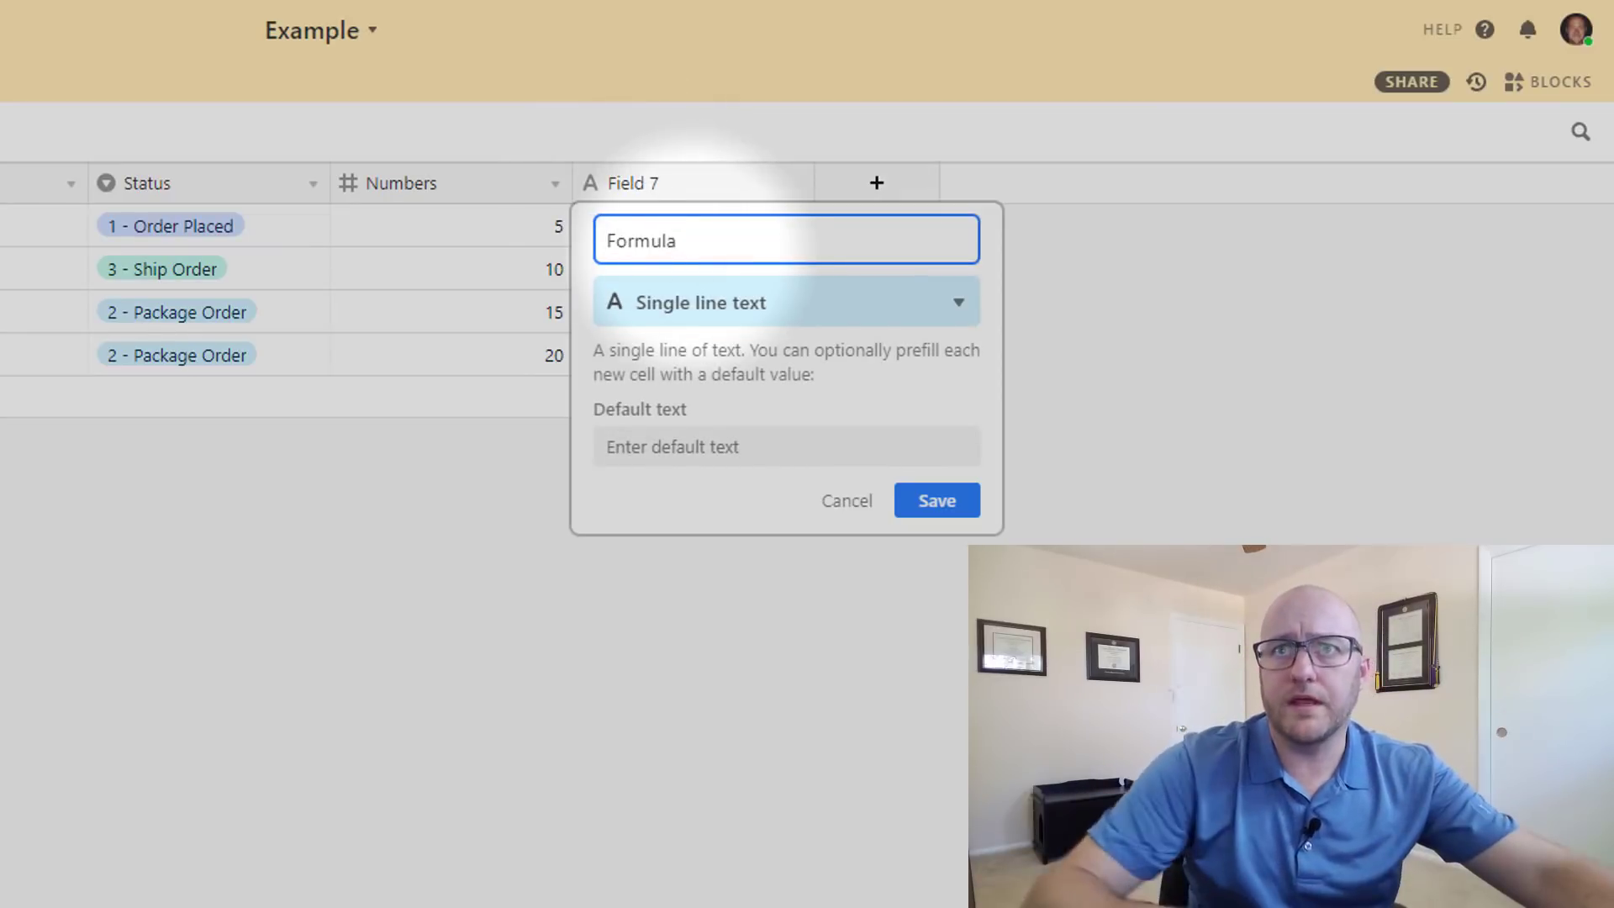
pyautogui.press('Tab')
pyautogui.write('fo')
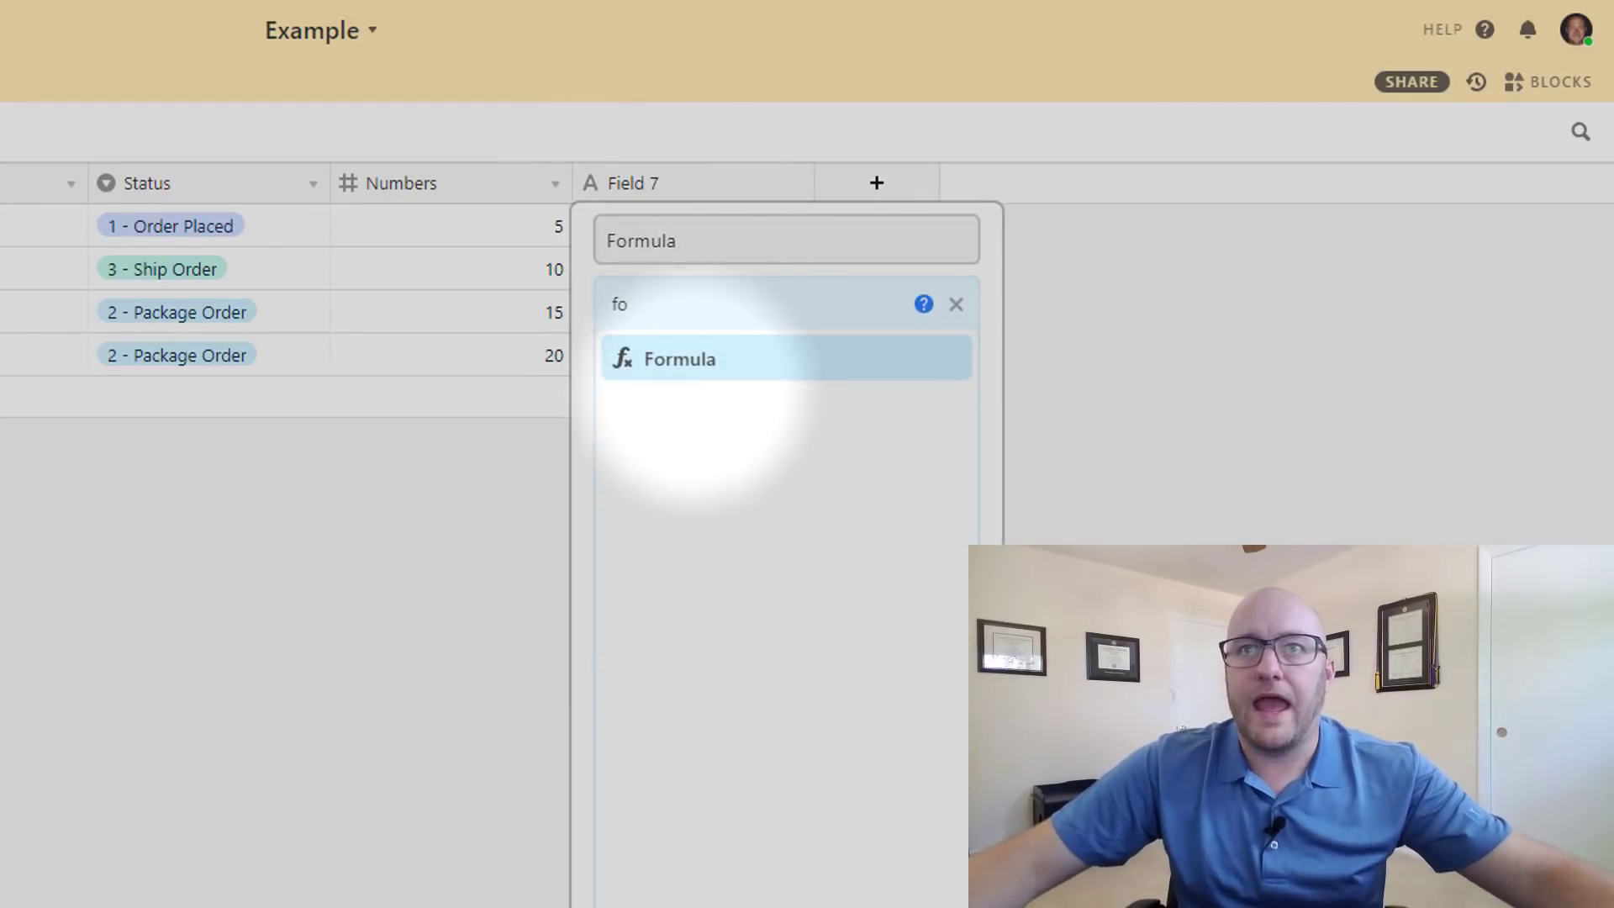
pyautogui.click(683, 362)
pyautogui.click(685, 527)
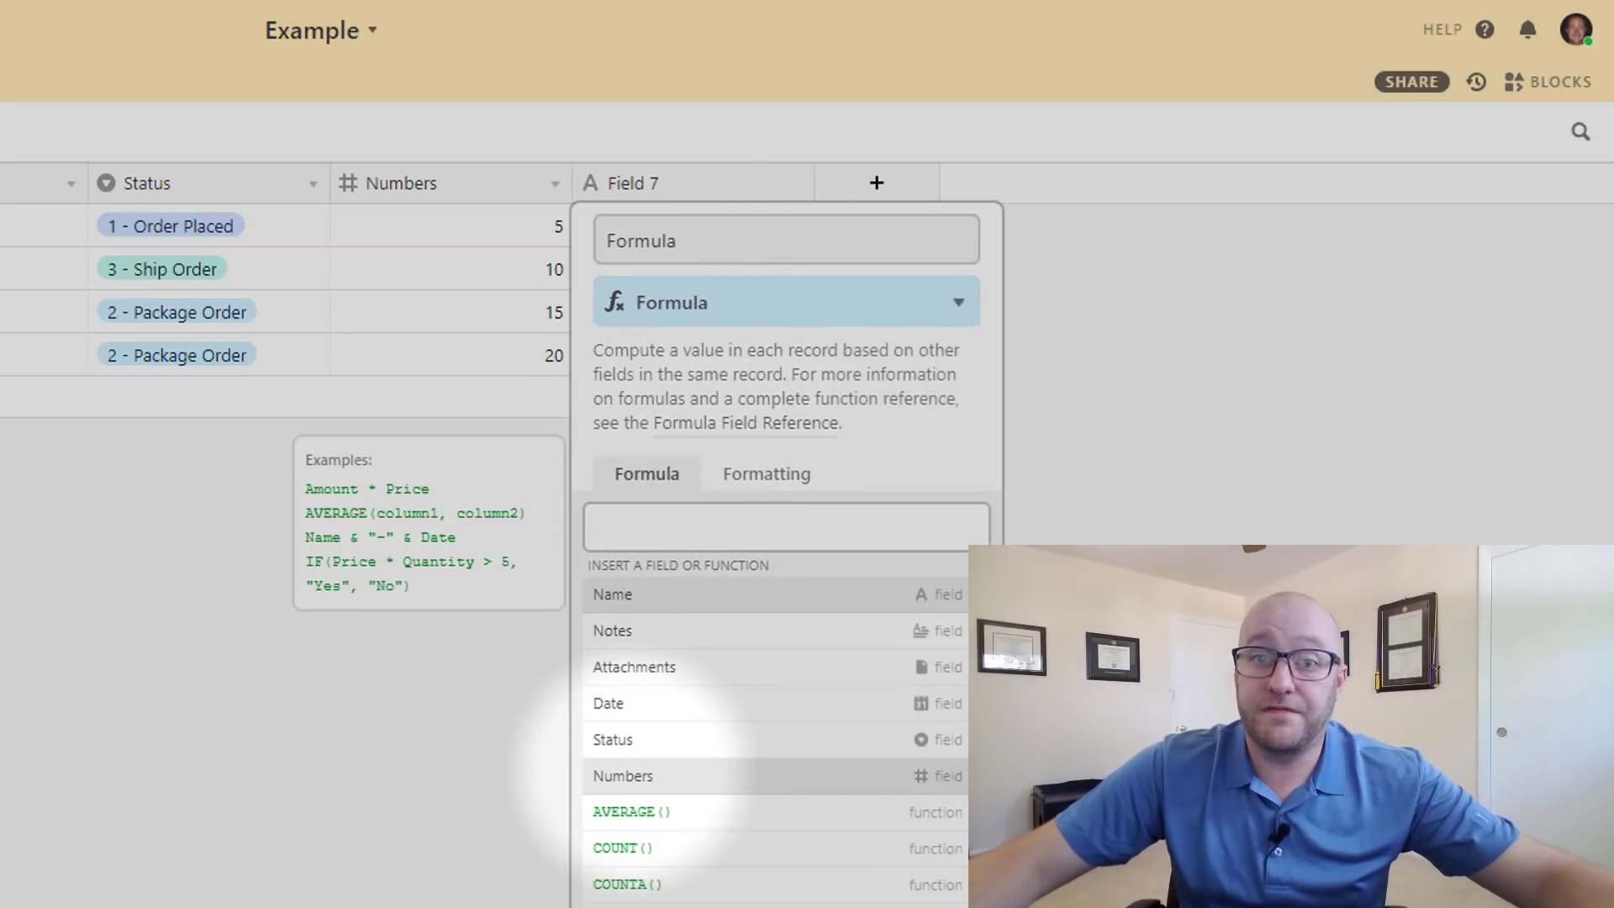
pyautogui.click(629, 772)
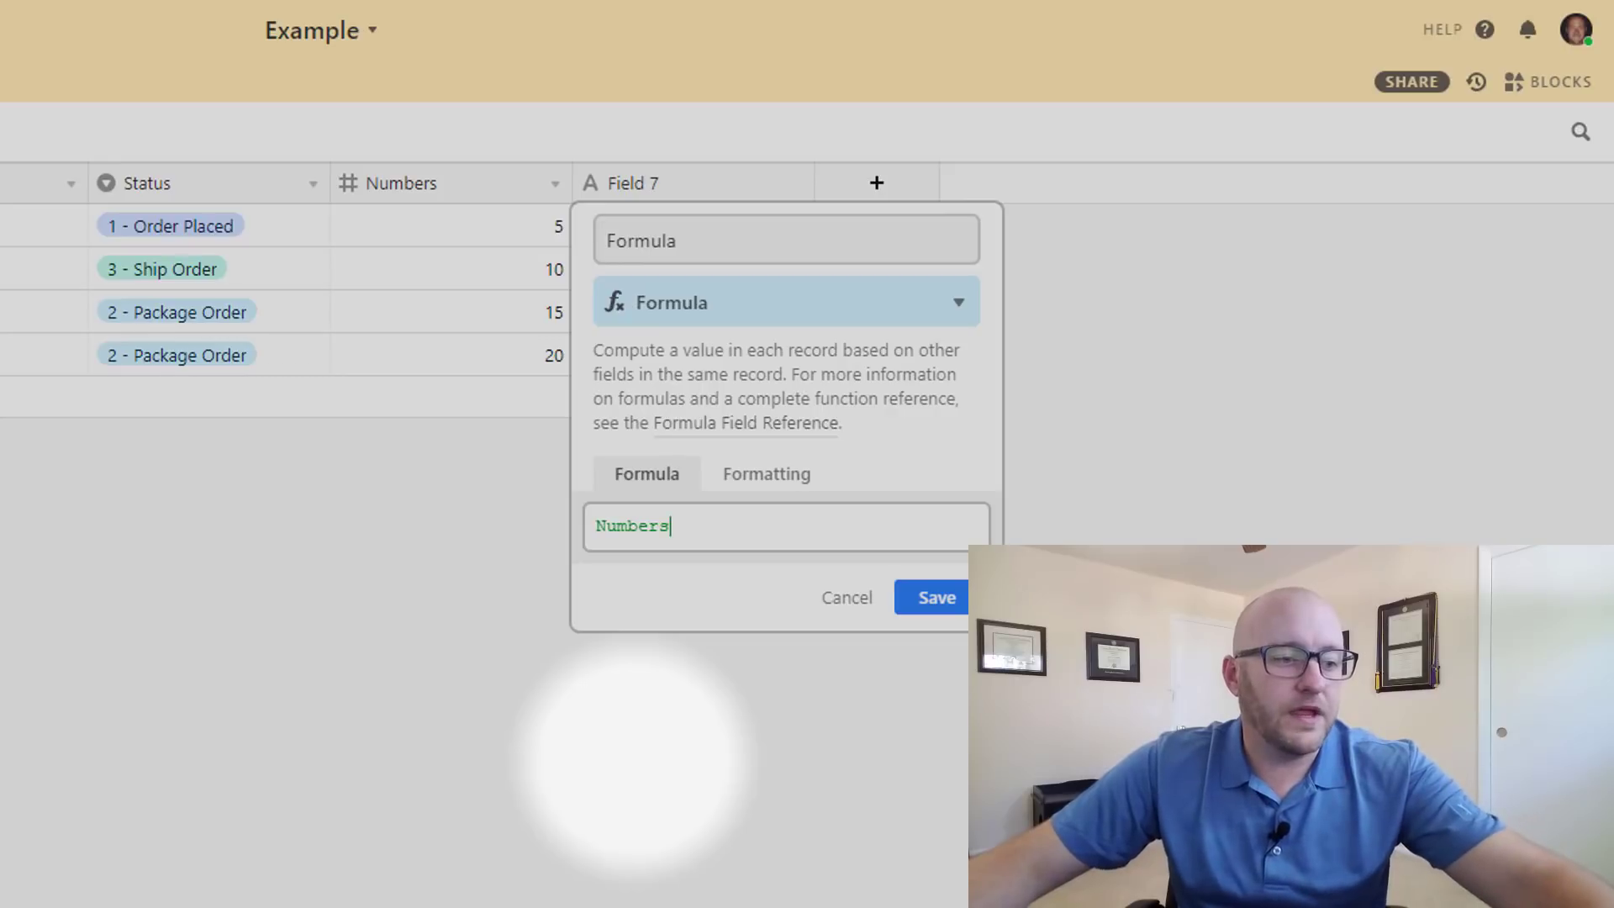
pyautogui.write('*')
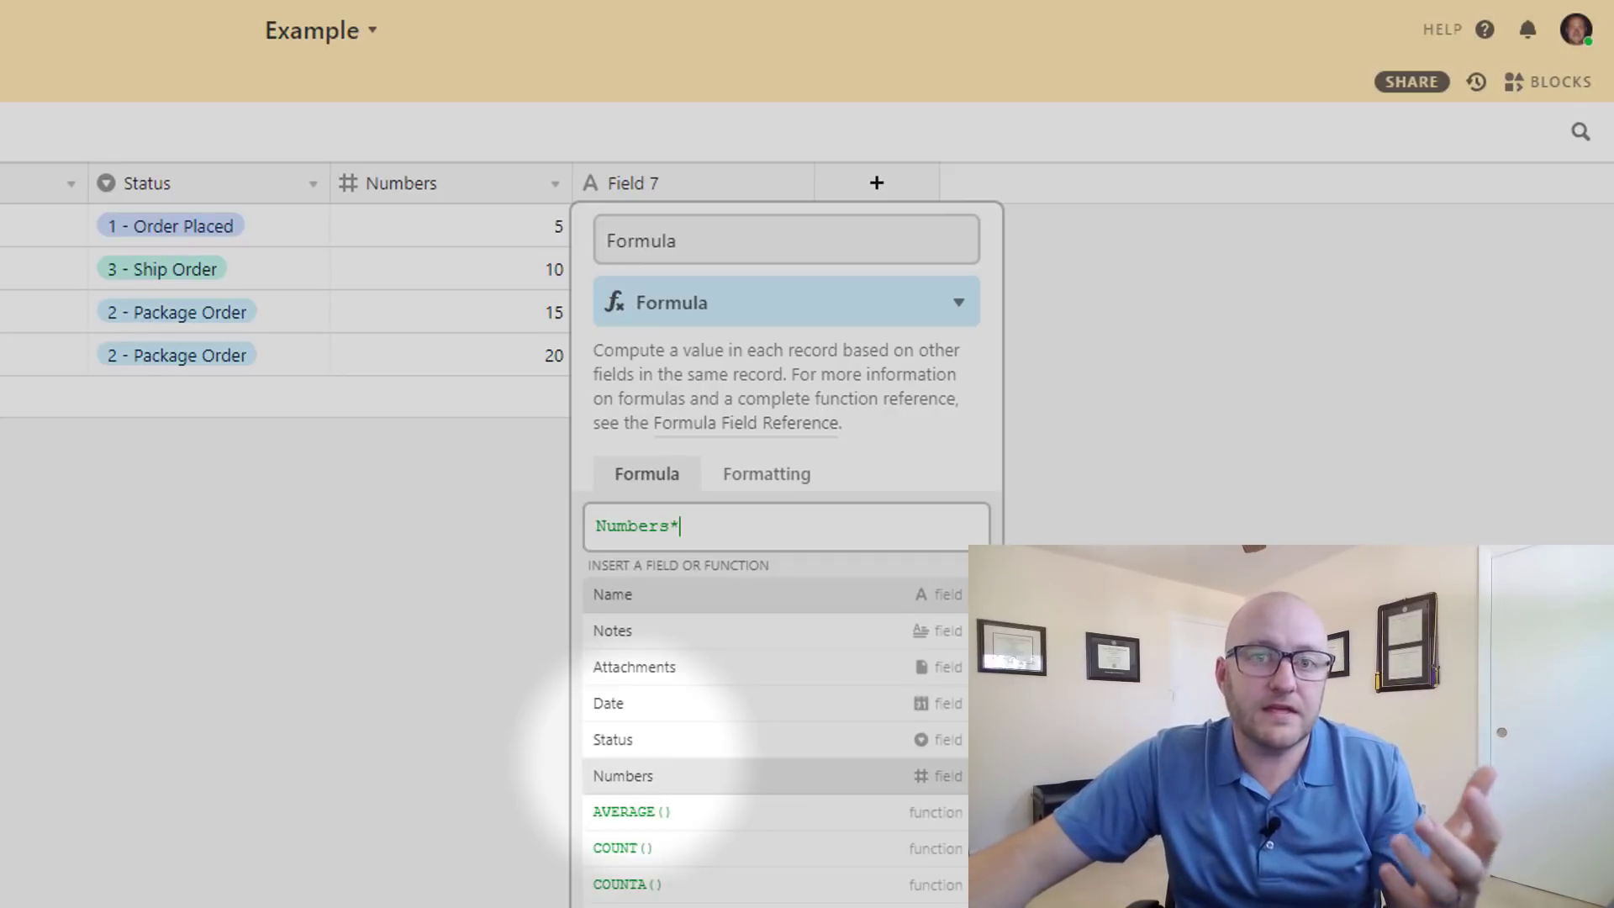
pyautogui.write('5')
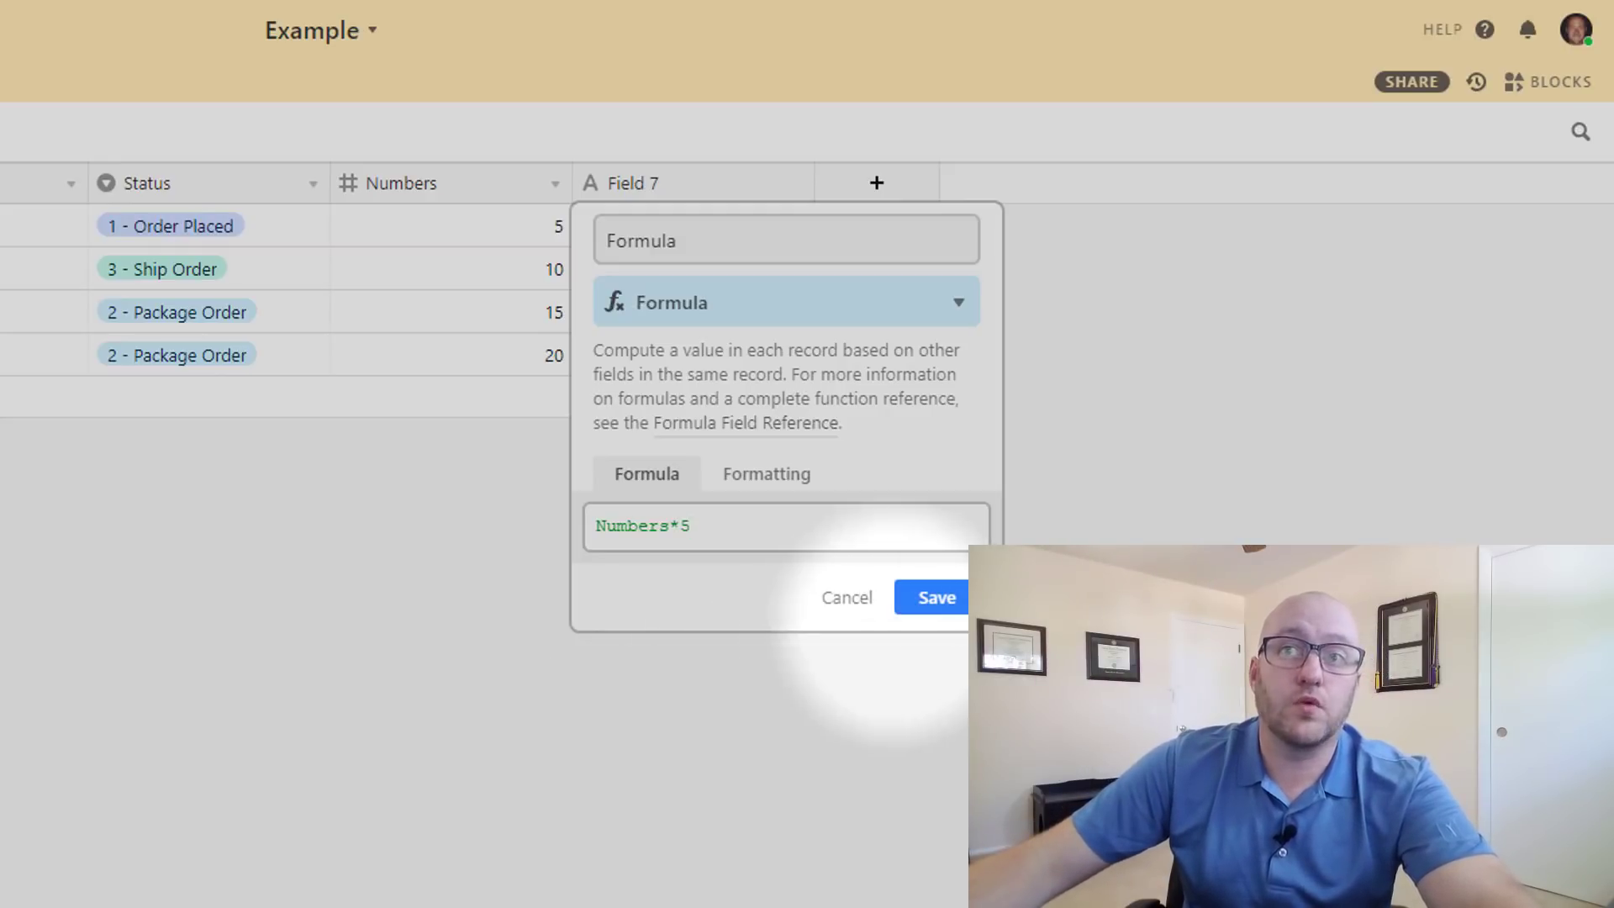
pyautogui.click(931, 598)
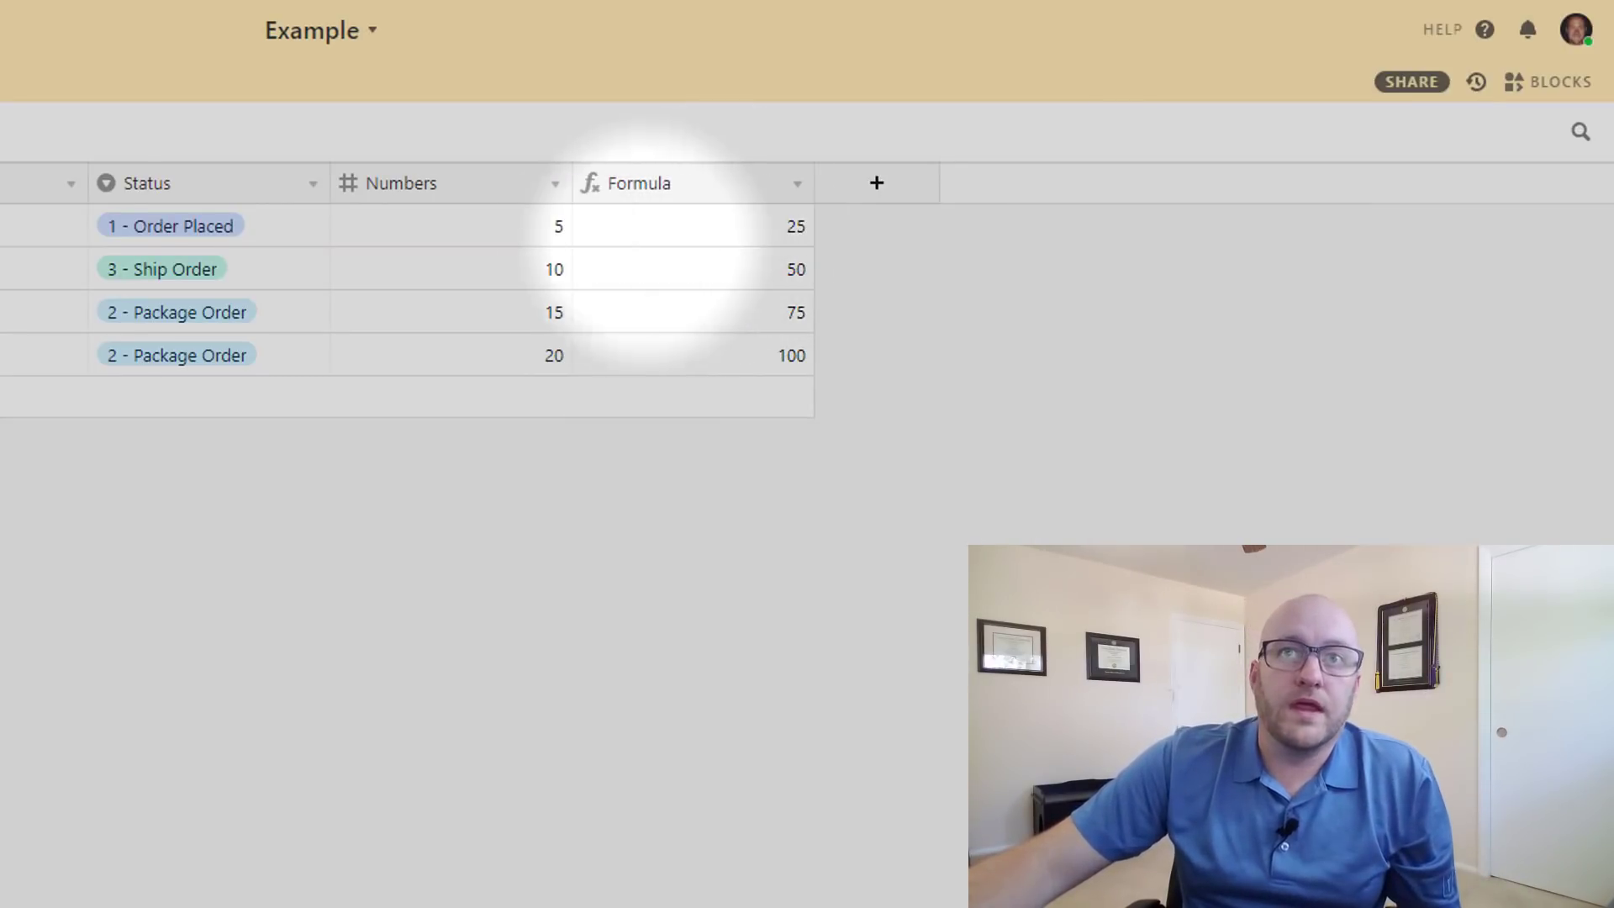
pyautogui.moveTo(496, 227); pyautogui.dragTo(685, 227)
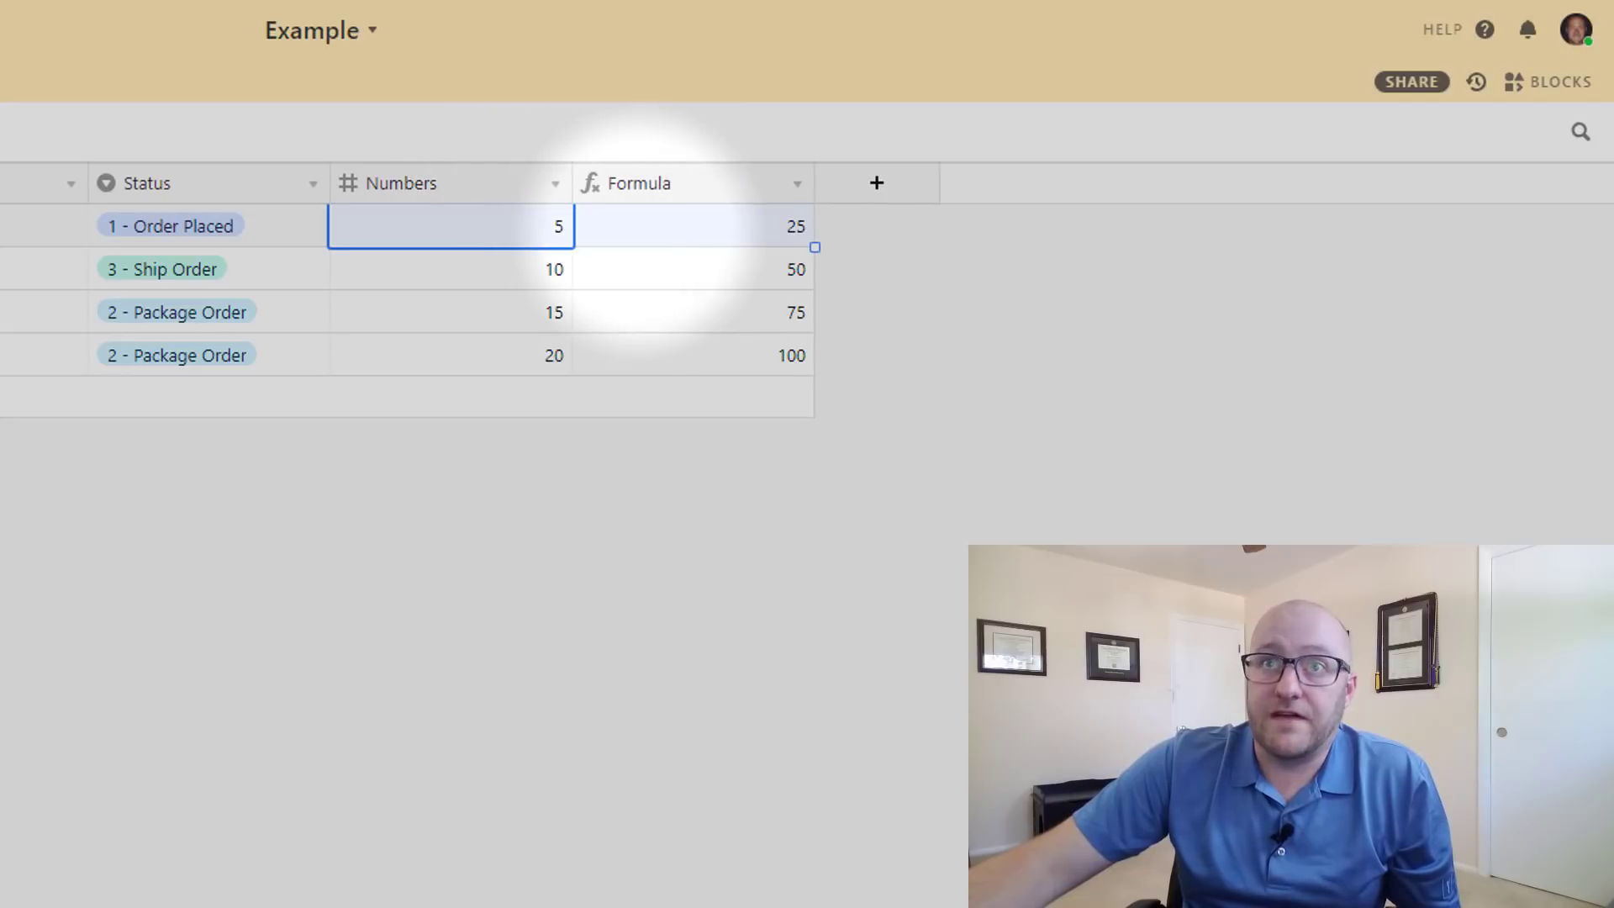